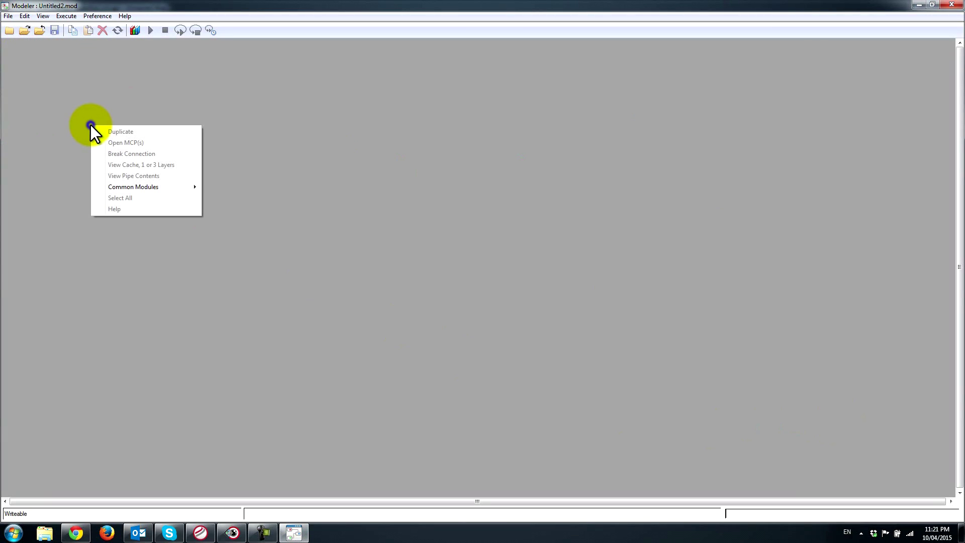
- Place an ImportSAR module on the canvas and a duplicate copy directly below it
mouse_move(130, 185)
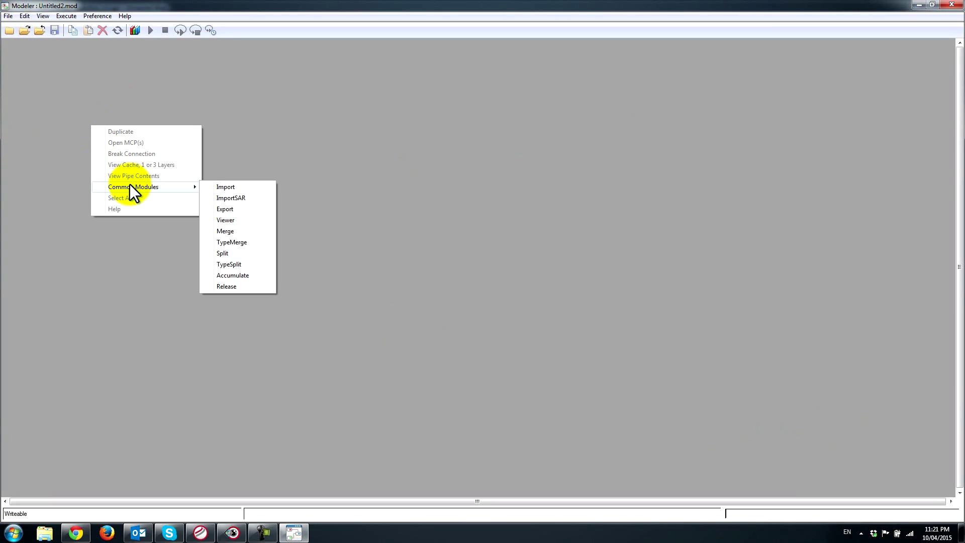
left_click(231, 198)
left_click(76, 123)
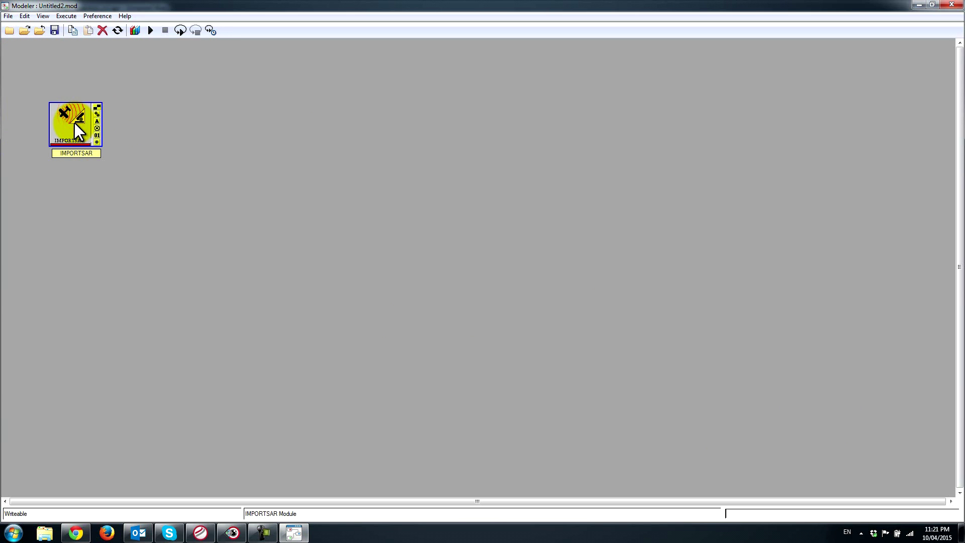
right_click(75, 123)
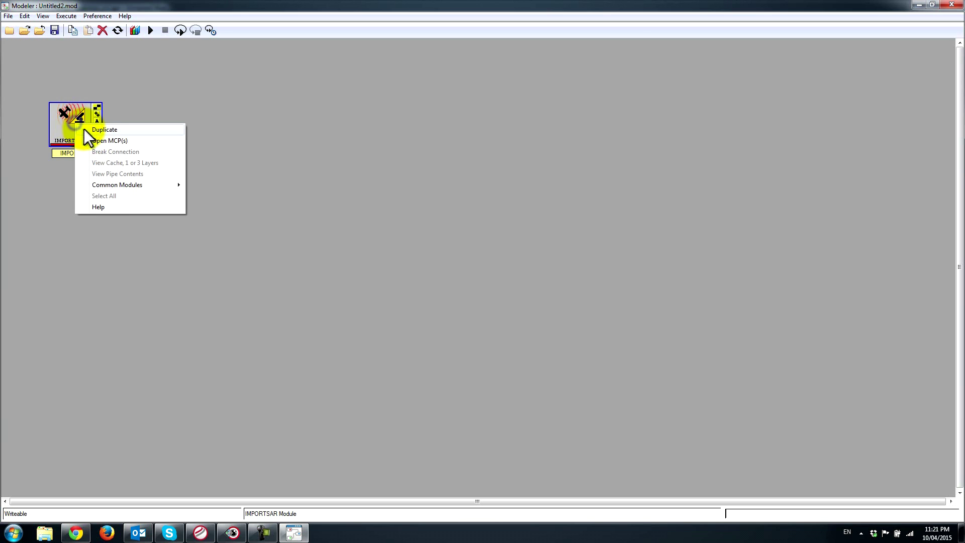
left_click(85, 131)
left_click(74, 188)
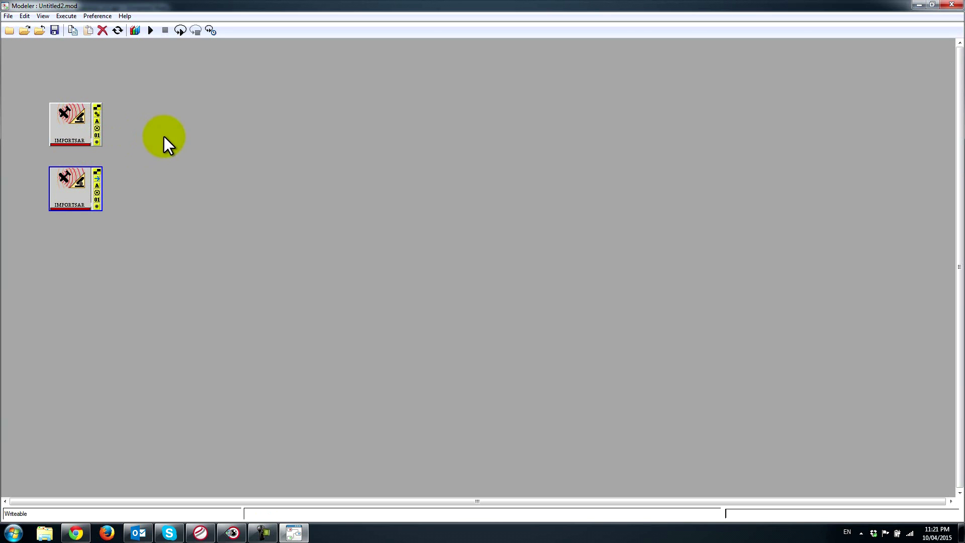
- Find AUTOSHIFT in the Module Librarian and place it beside the ImportSAR modules
left_click(134, 30)
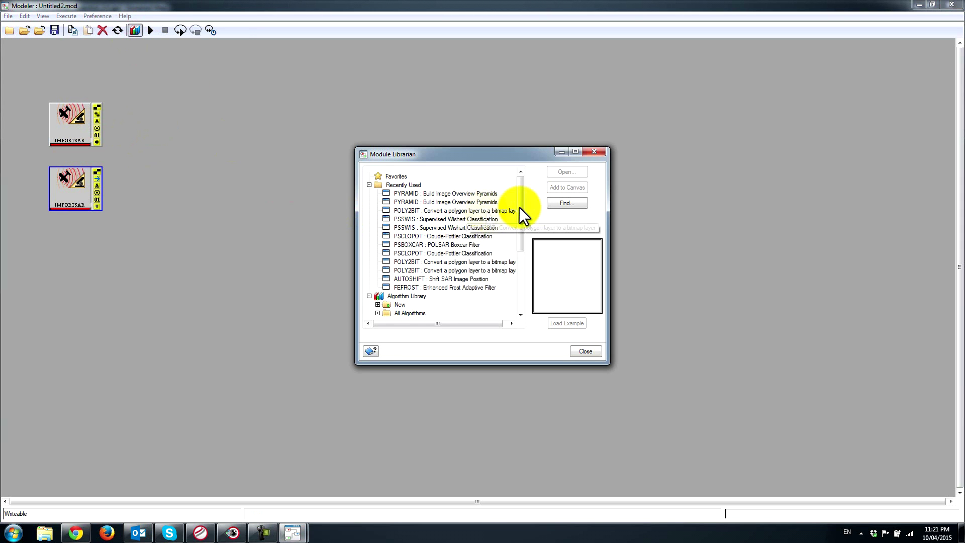
left_click(568, 203)
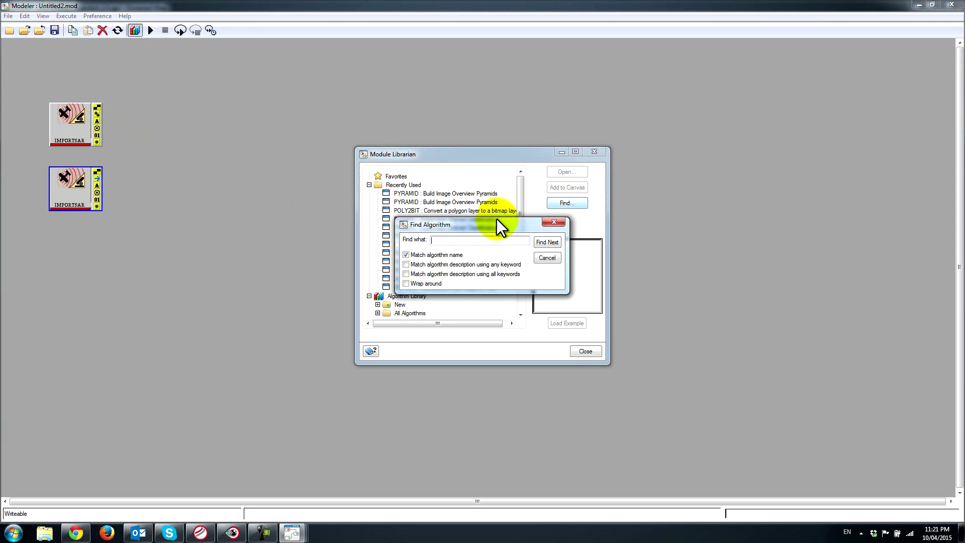
left_click_drag(496, 219, 498, 235)
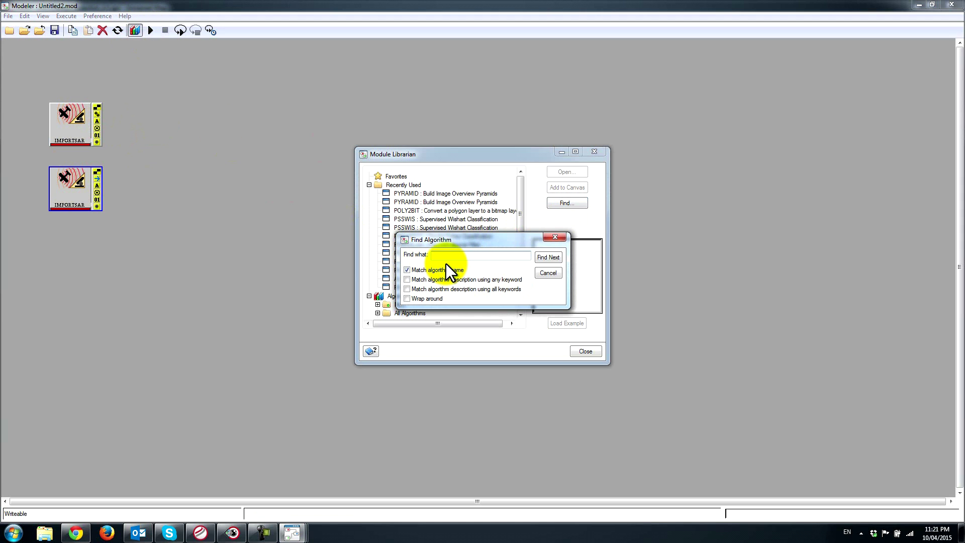
type("autos")
left_click(548, 257)
left_click_drag(490, 236, 774, 210)
left_click(568, 266)
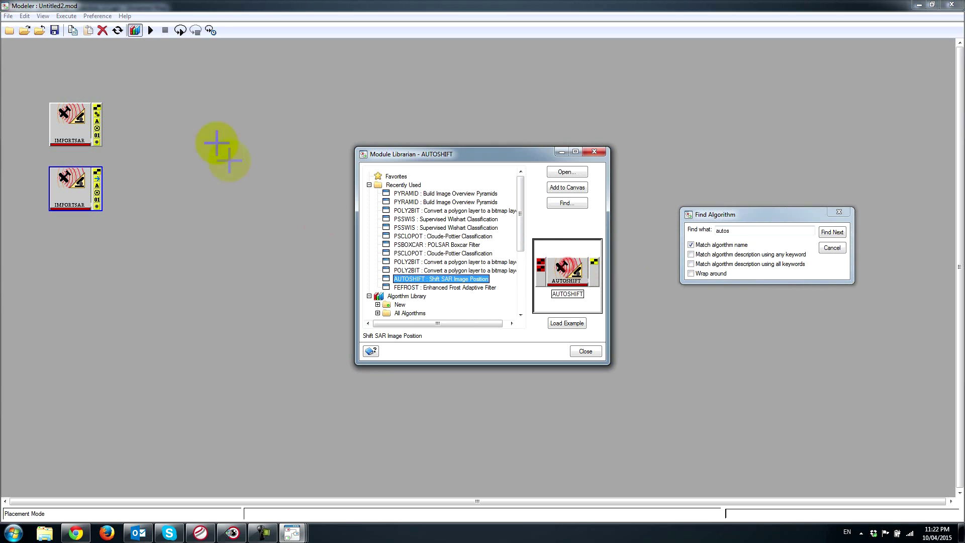
left_click(177, 156)
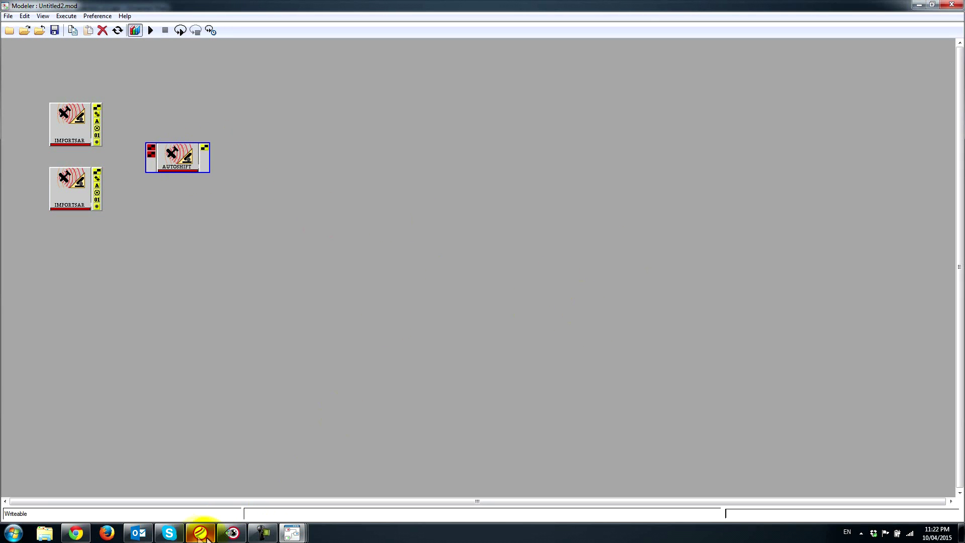
- Find CLIP in the Module Librarian and drop it right of AUTOSHIFT
left_click(292, 533)
left_click(301, 476)
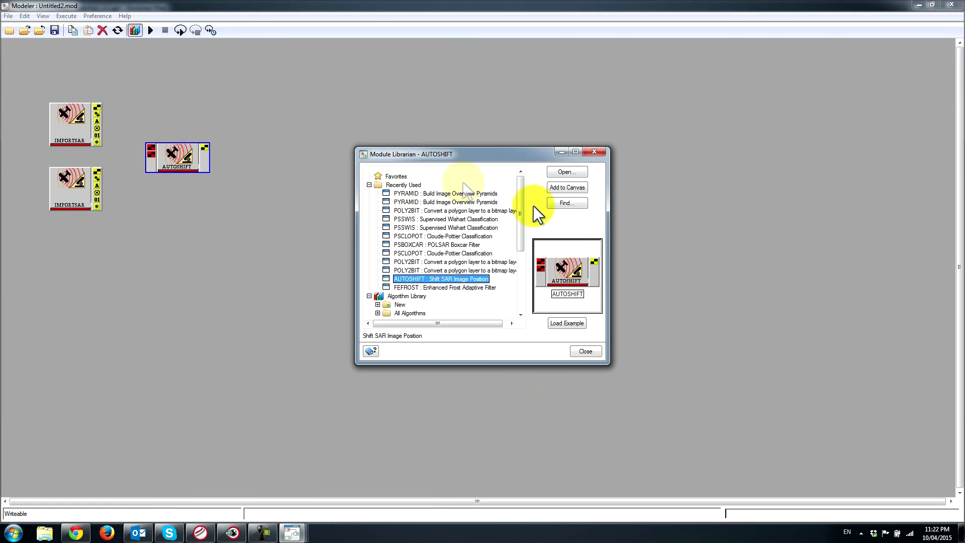
left_click(567, 203)
left_click_drag(757, 230, 676, 231)
type("clip")
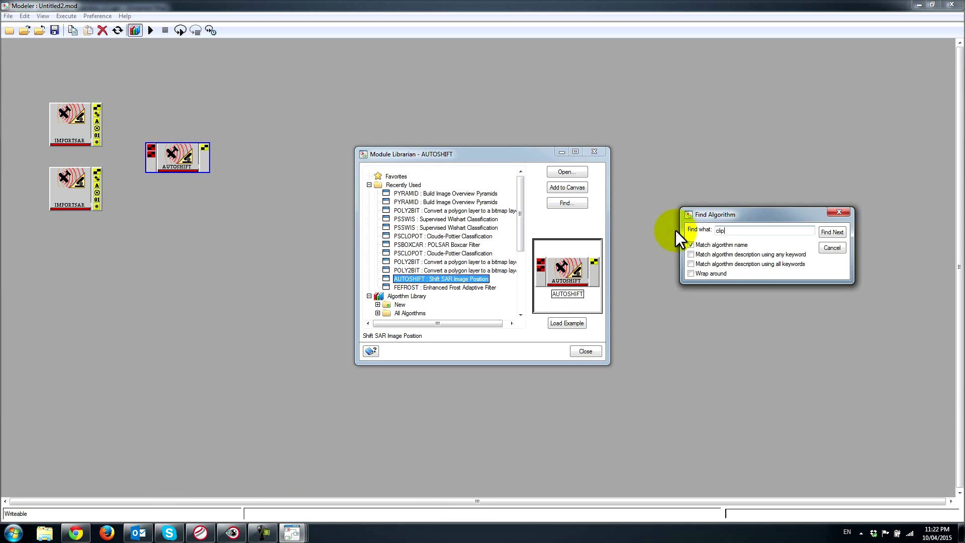
left_click(833, 232)
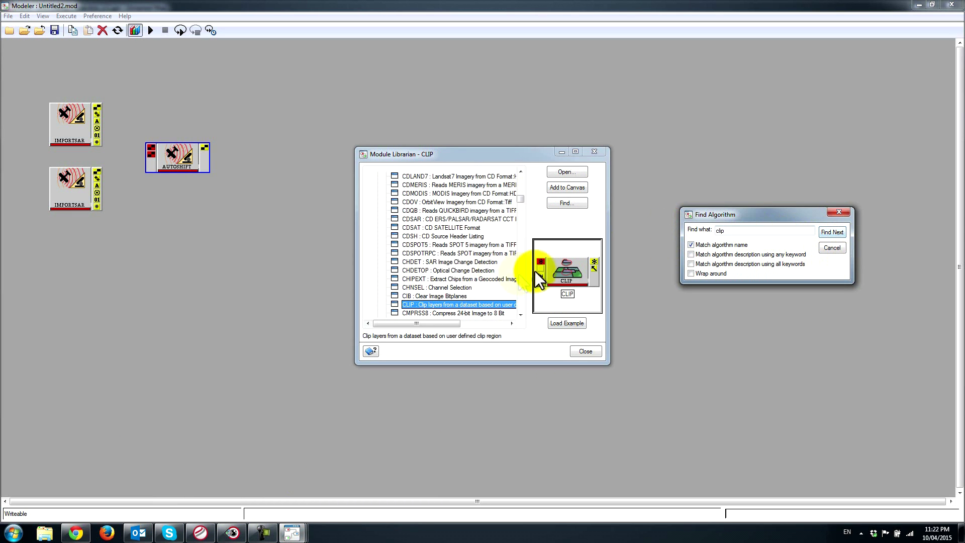
left_click_drag(535, 271, 276, 127)
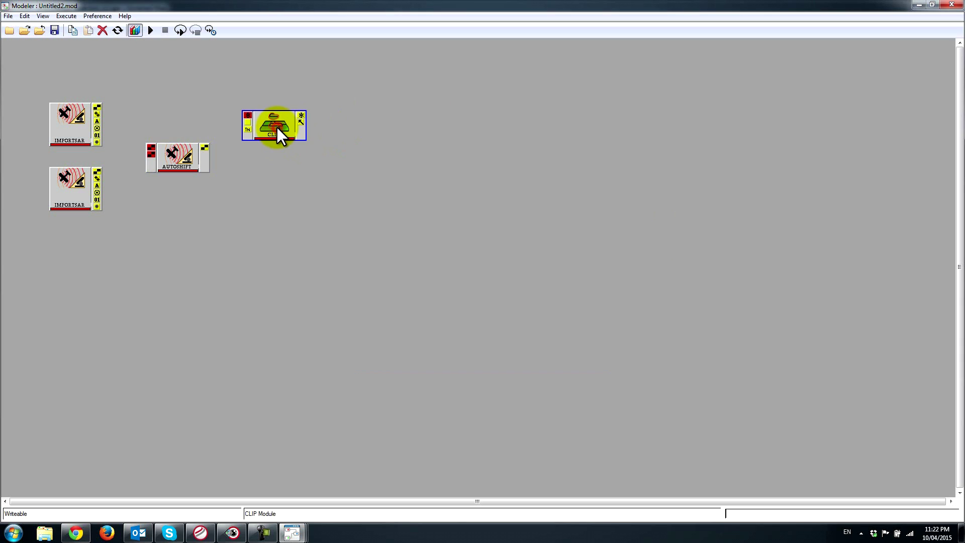
- Duplicate CLIP below the first, and add two stacked TYPESPLIT modules to its right
right_click(277, 126)
left_click(292, 133)
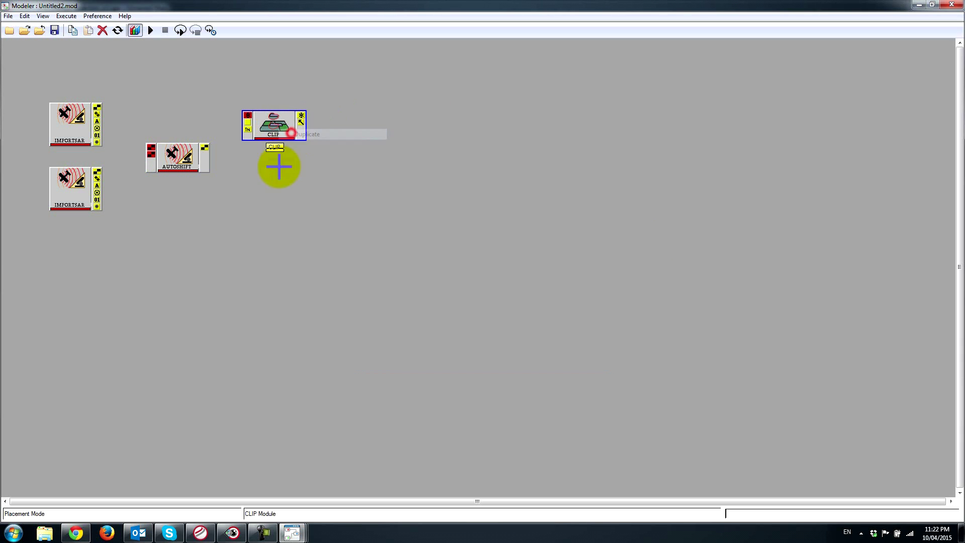
left_click(273, 190)
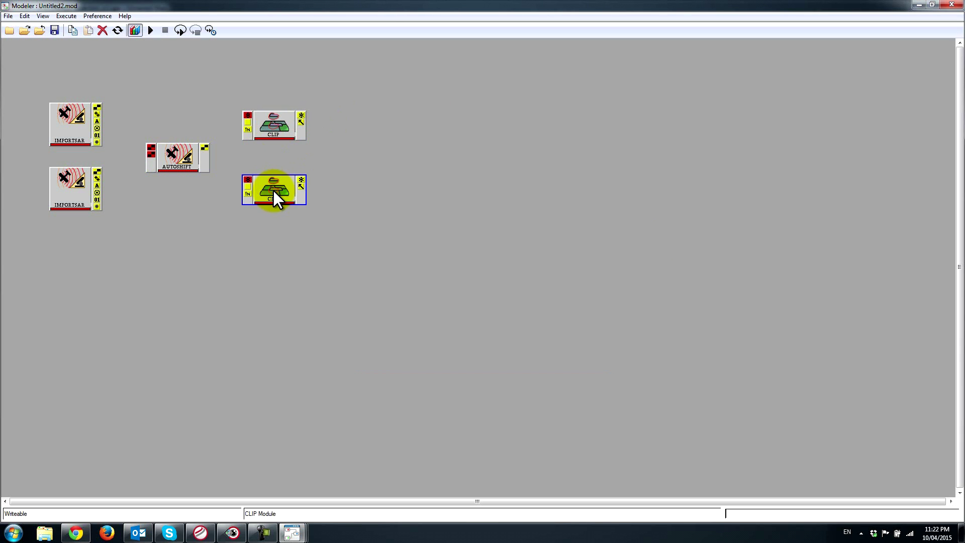
right_click(372, 143)
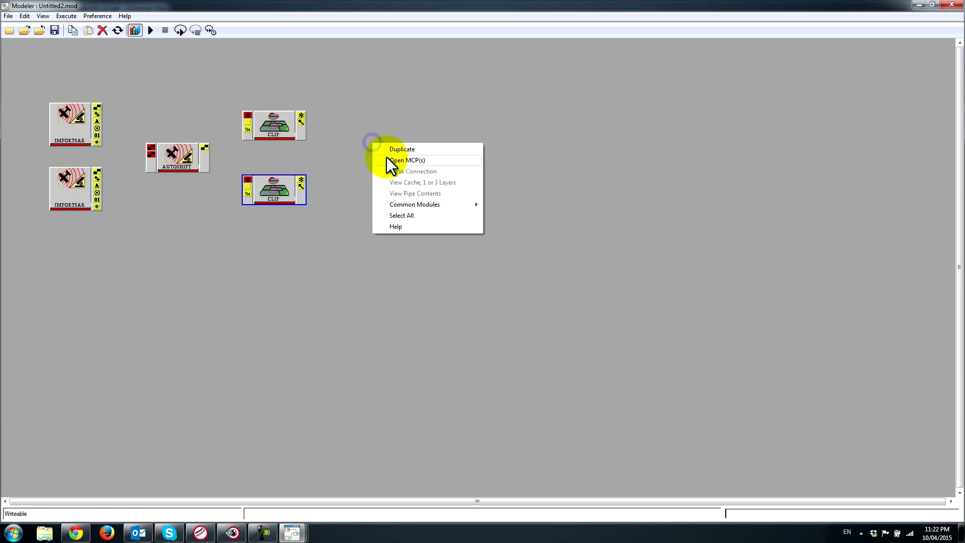
mouse_move(423, 205)
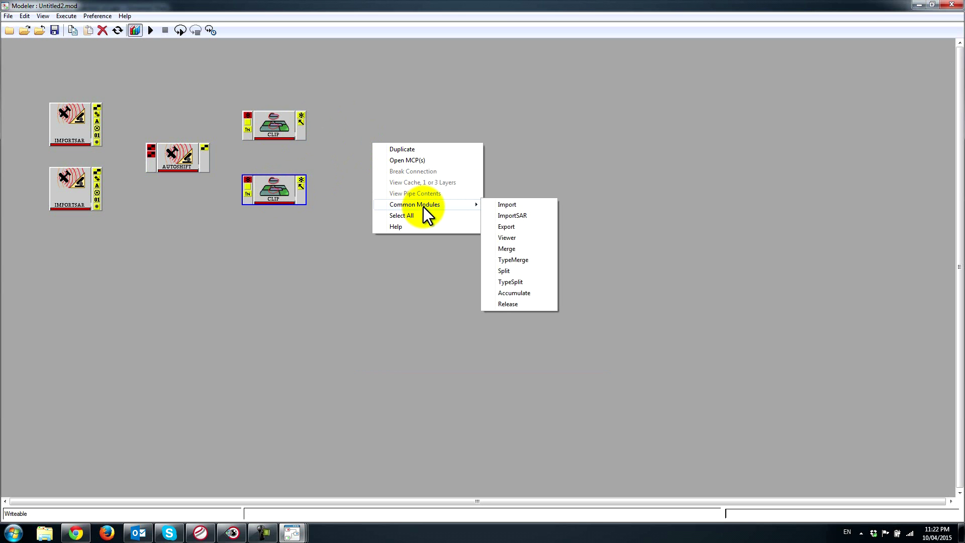
left_click(512, 281)
left_click(378, 126)
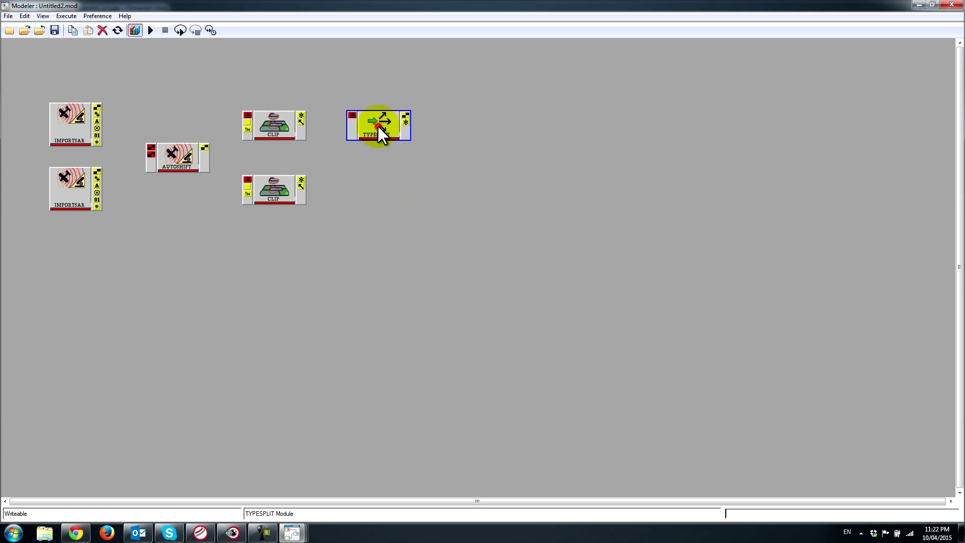
right_click(378, 125)
left_click(390, 131)
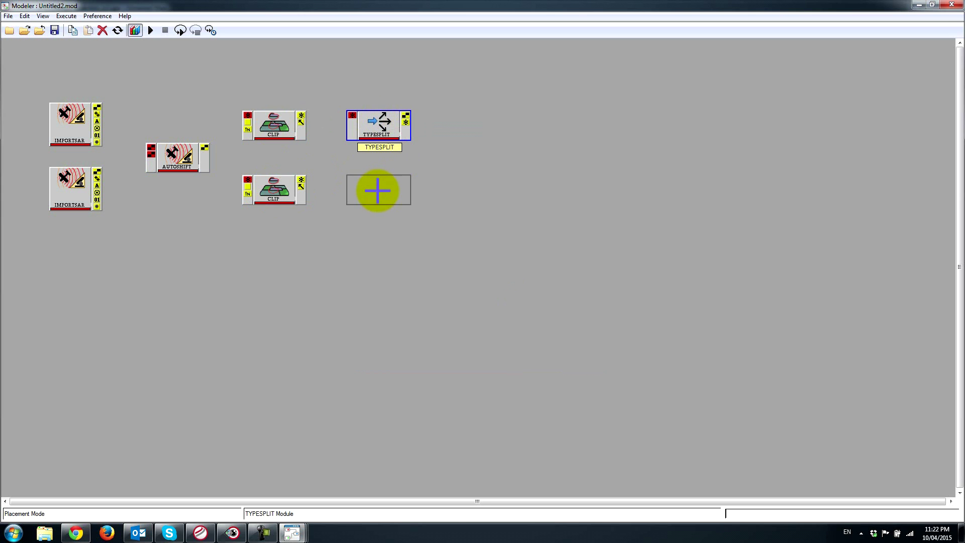
left_click(378, 191)
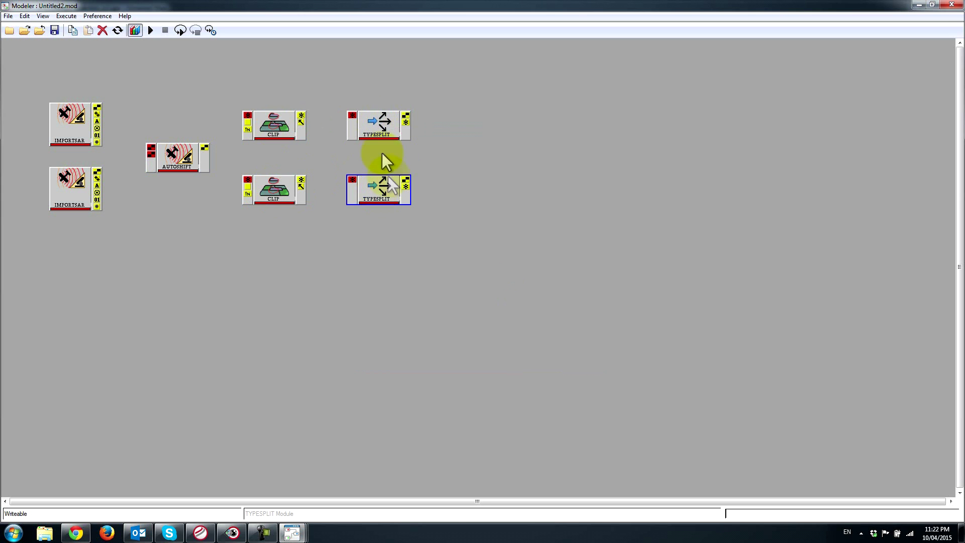
- Add an EXPORT module above the CLIPs and an IMPORT module below the ImportSAR modules
right_click(207, 60)
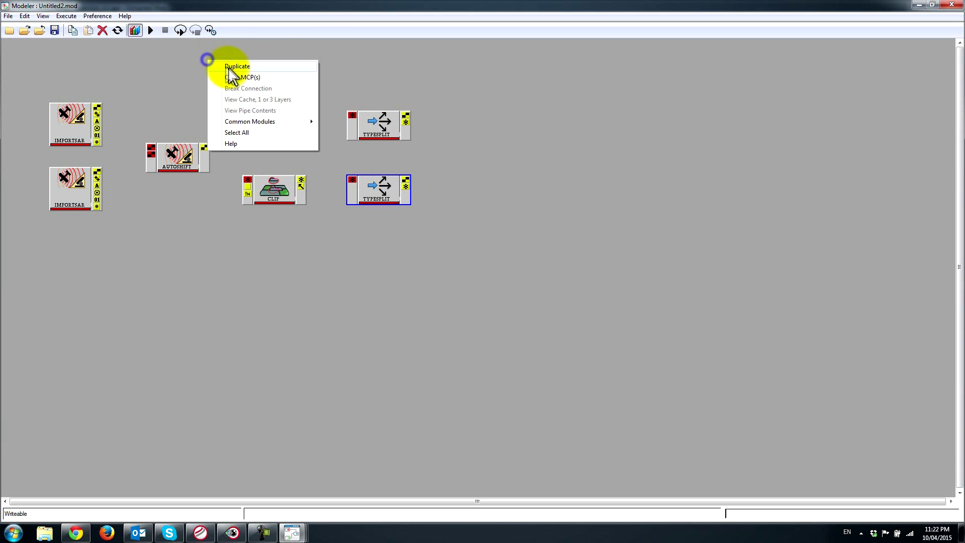
mouse_move(253, 124)
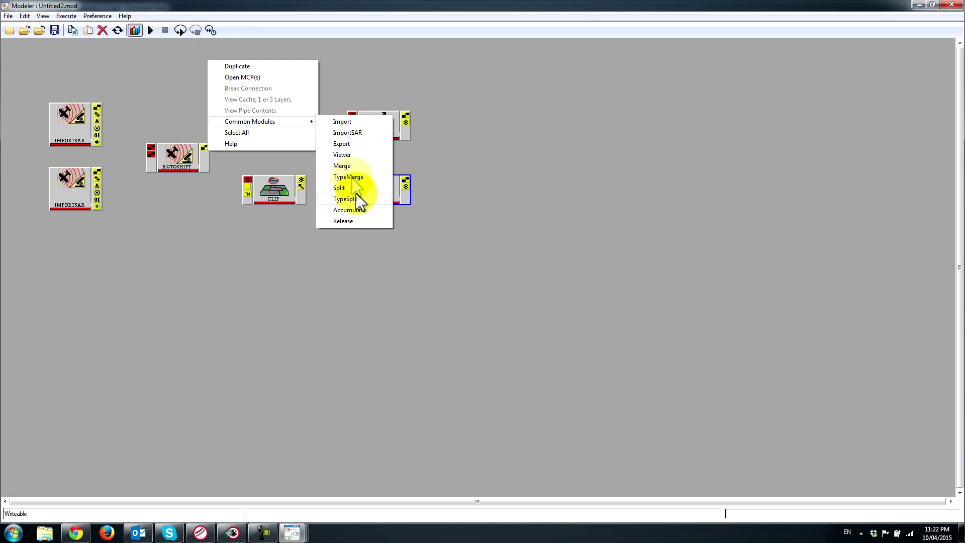
left_click(352, 143)
left_click(221, 76)
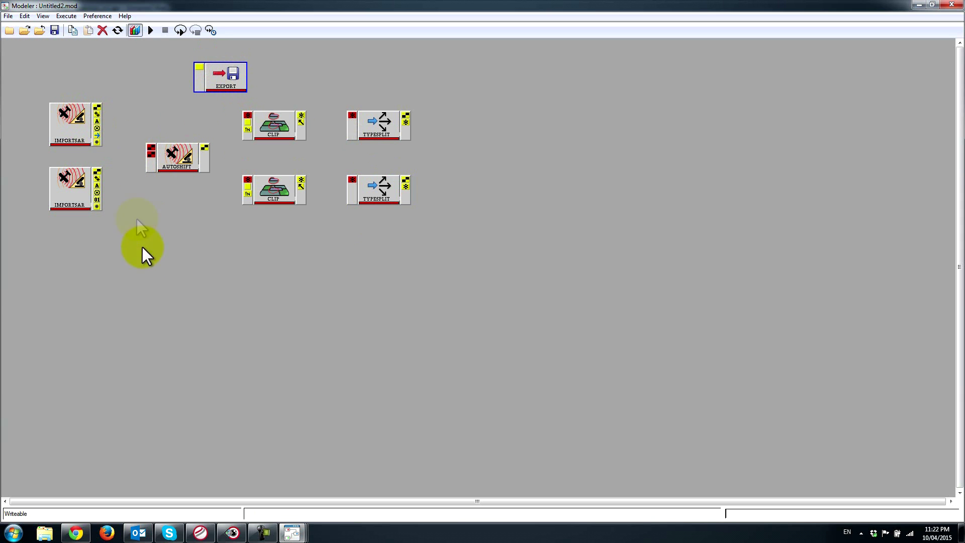
right_click(117, 298)
mouse_move(199, 361)
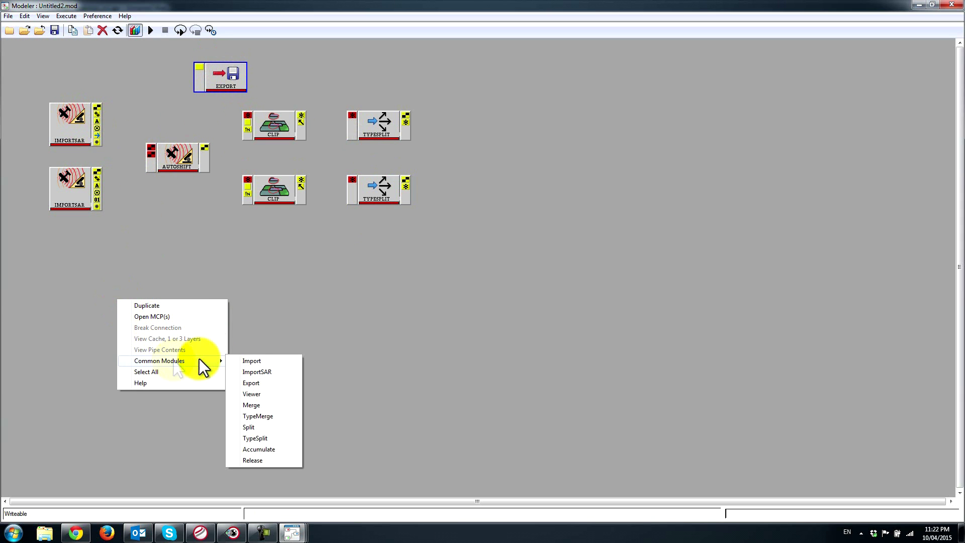
left_click(250, 361)
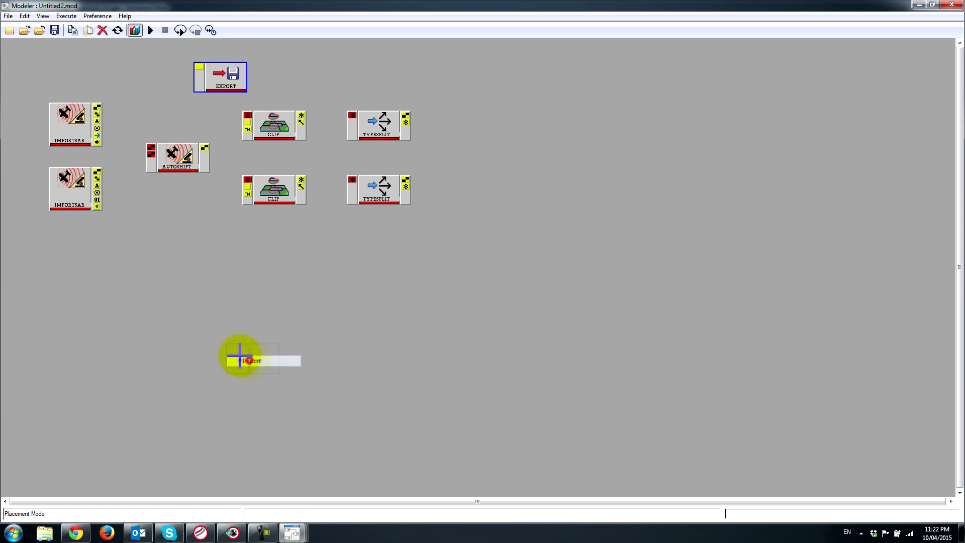
left_click(145, 264)
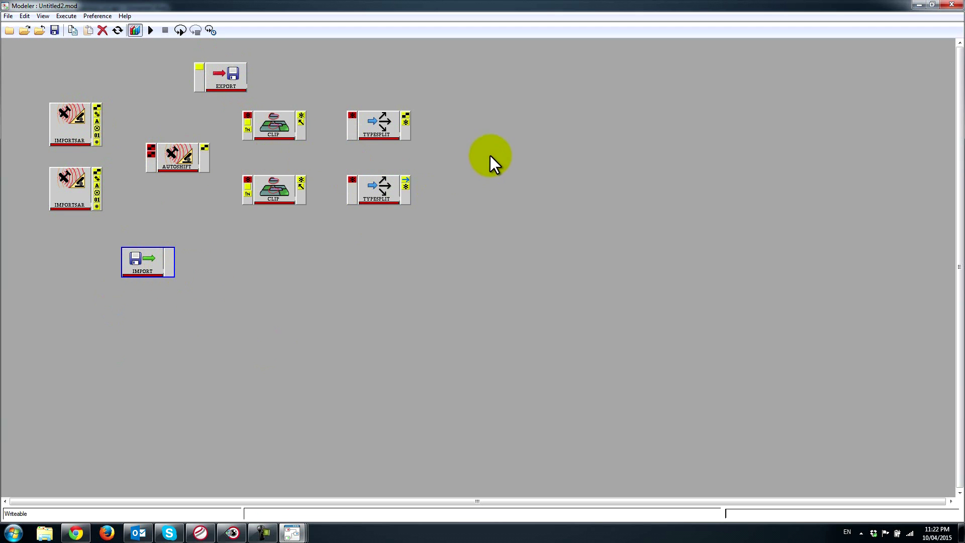
- Find CCDINTEN in the Module Librarian and add it to the canvas
left_click(130, 31)
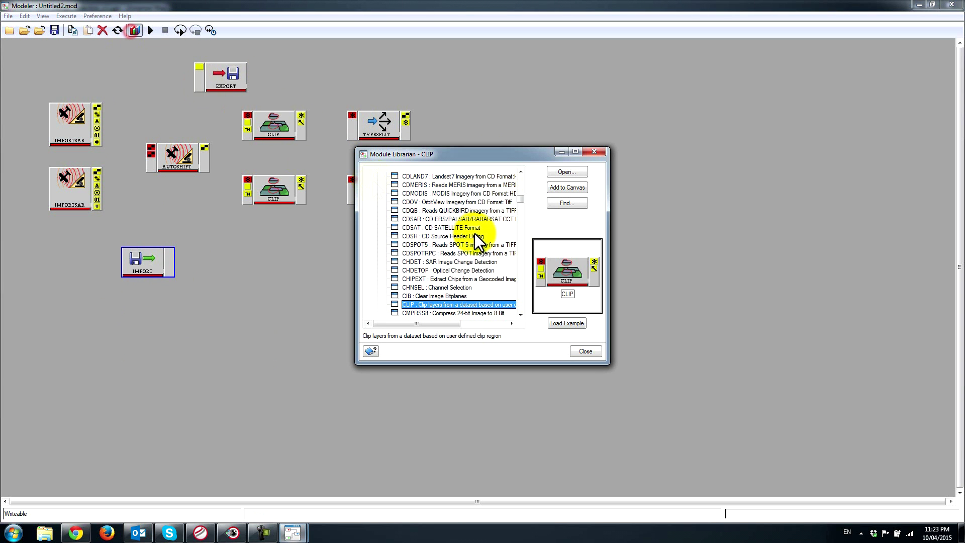
left_click(567, 203)
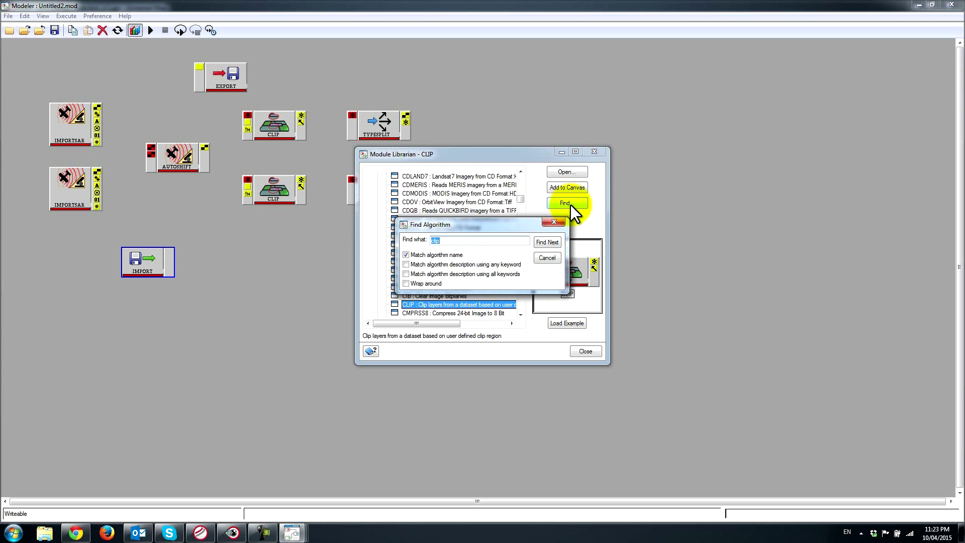
type("CCDIN")
left_click(551, 243)
left_click_drag(468, 227, 779, 224)
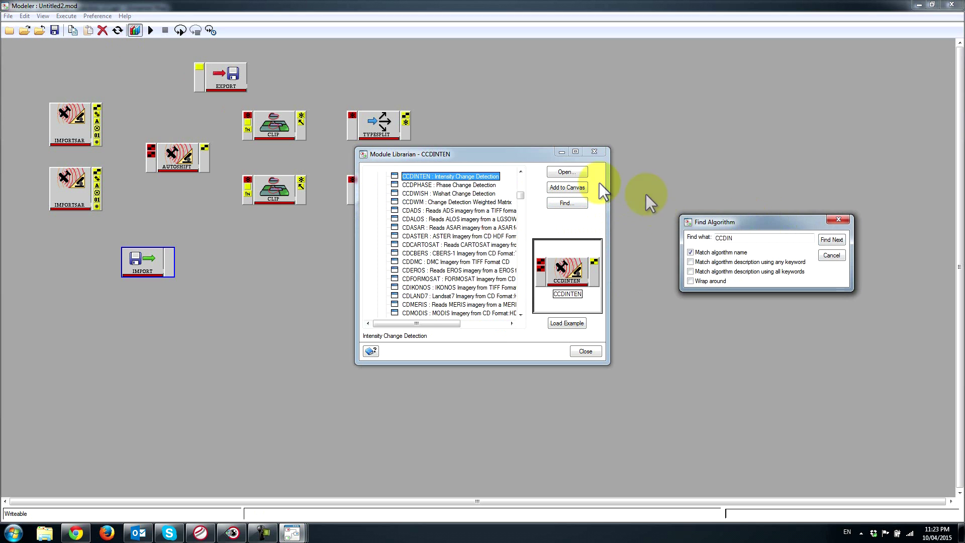
left_click(566, 188)
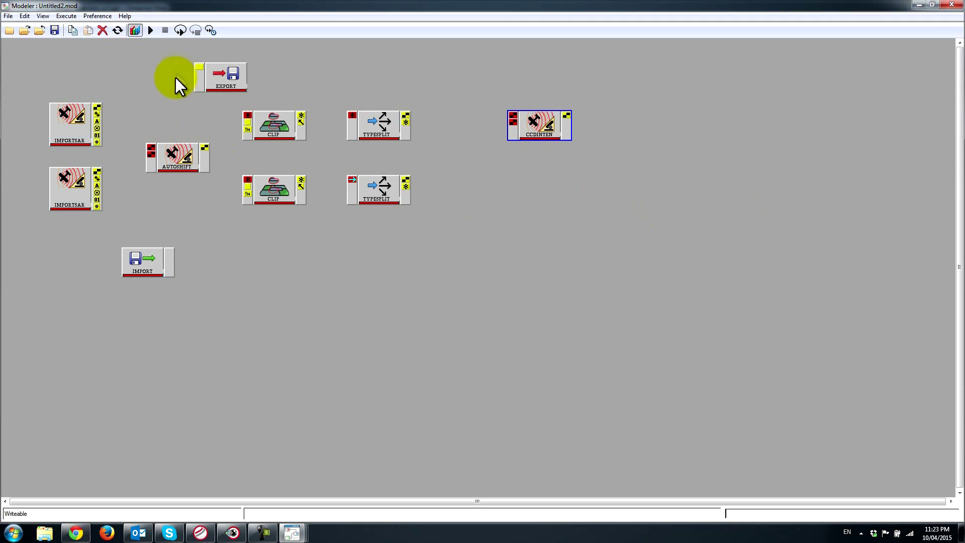
- Find EXPOLRAS in the Module Librarian and place it right of CCDINTEN
left_click(135, 31)
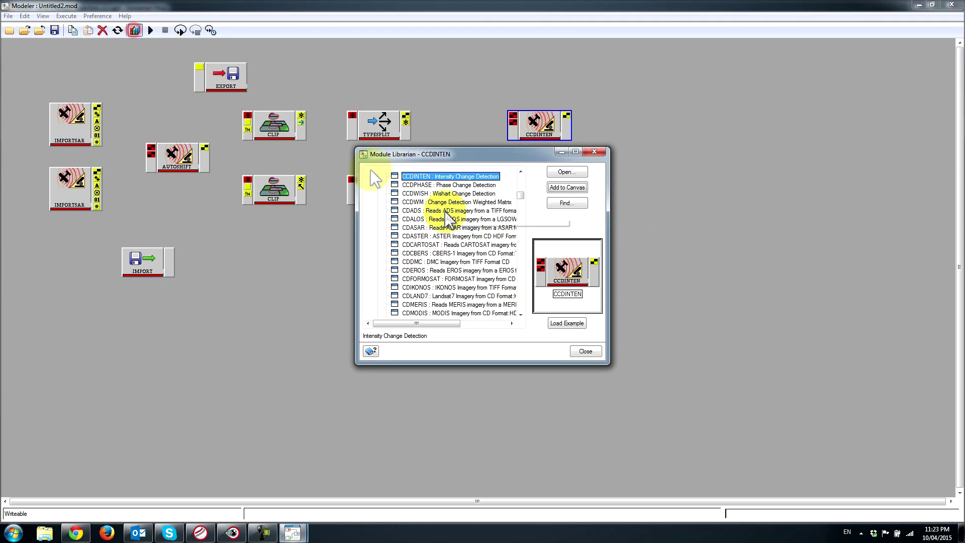
left_click(566, 203)
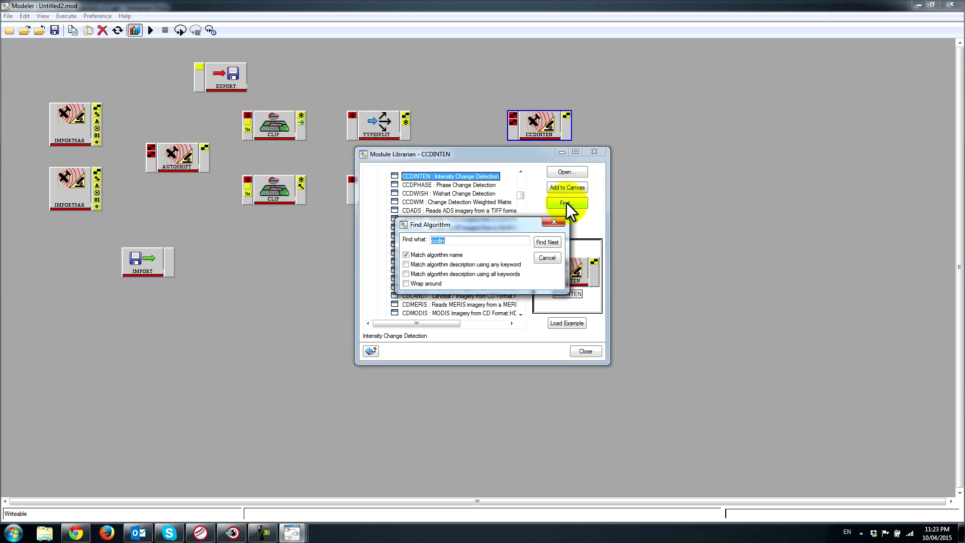
type("EXPOLRAS")
left_click(547, 242)
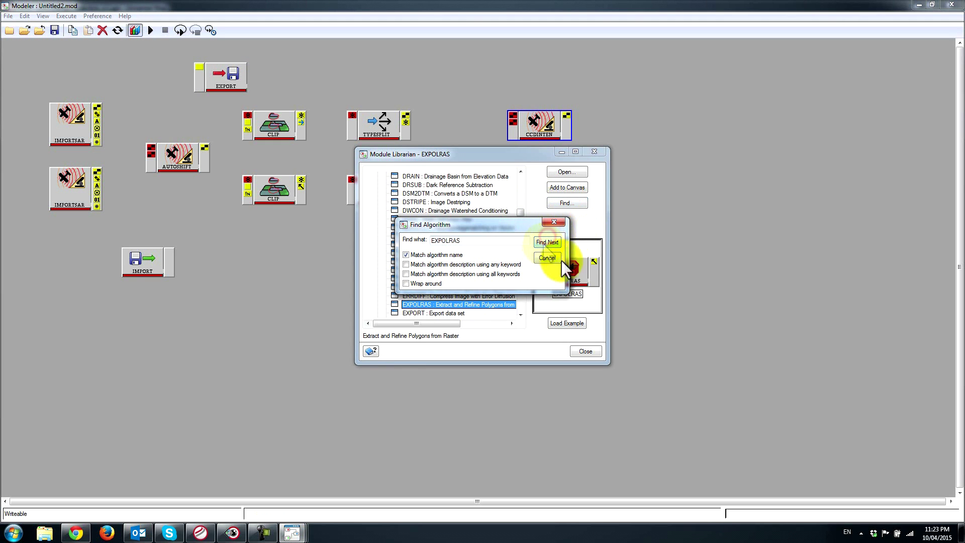
left_click(555, 259)
left_click(588, 274)
left_click(695, 134)
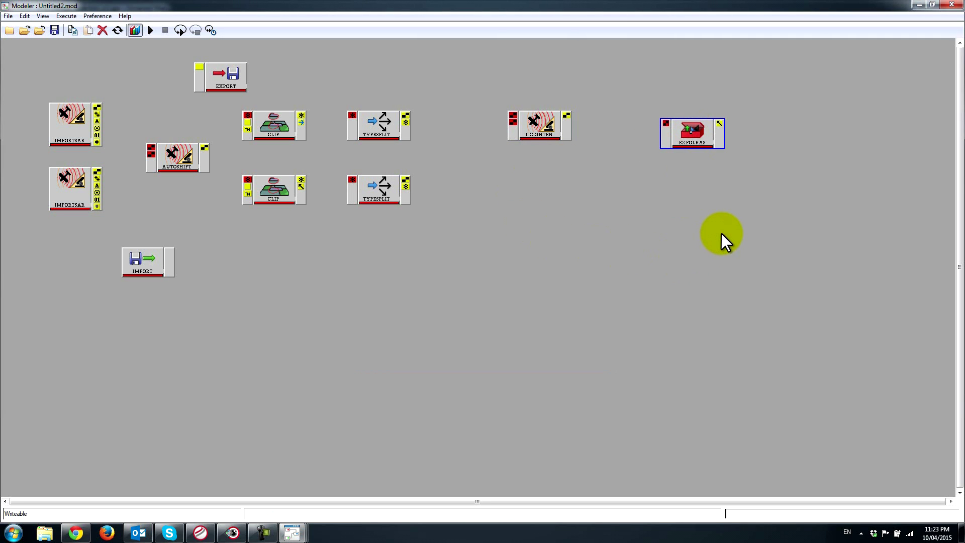
- Add a second EXPORT module below EXPOLRAS and line it up with CCDINTEN and EXPOLRAS
right_click(722, 234)
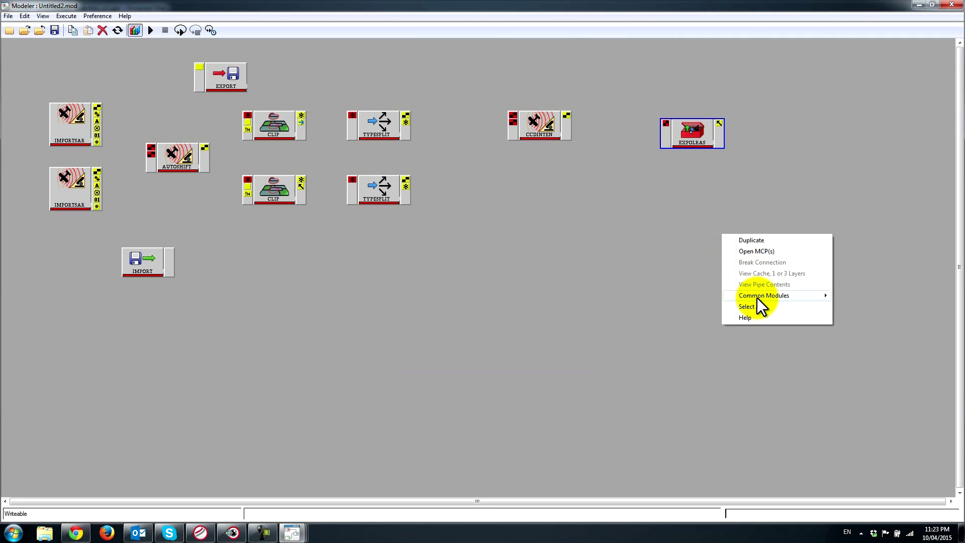
mouse_move(757, 298)
left_click(864, 318)
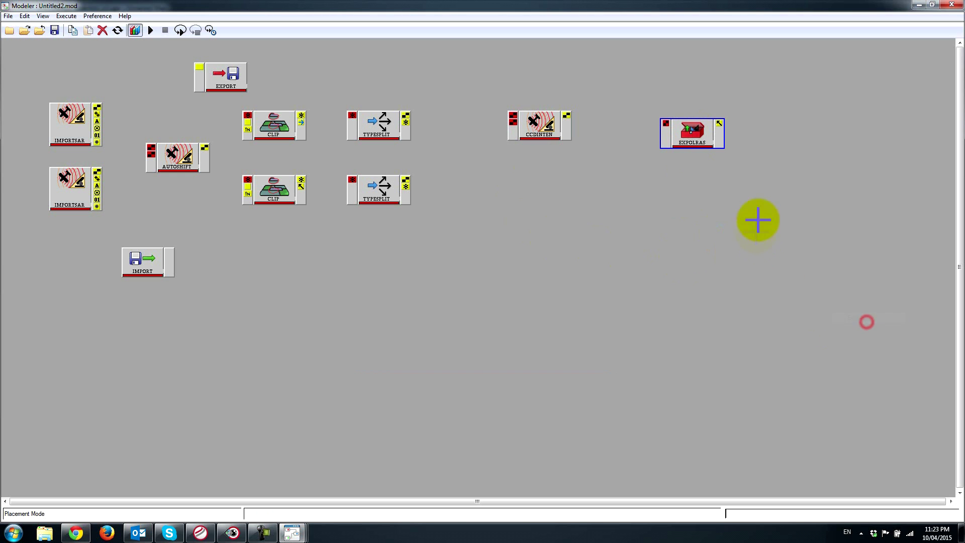
left_click(767, 217)
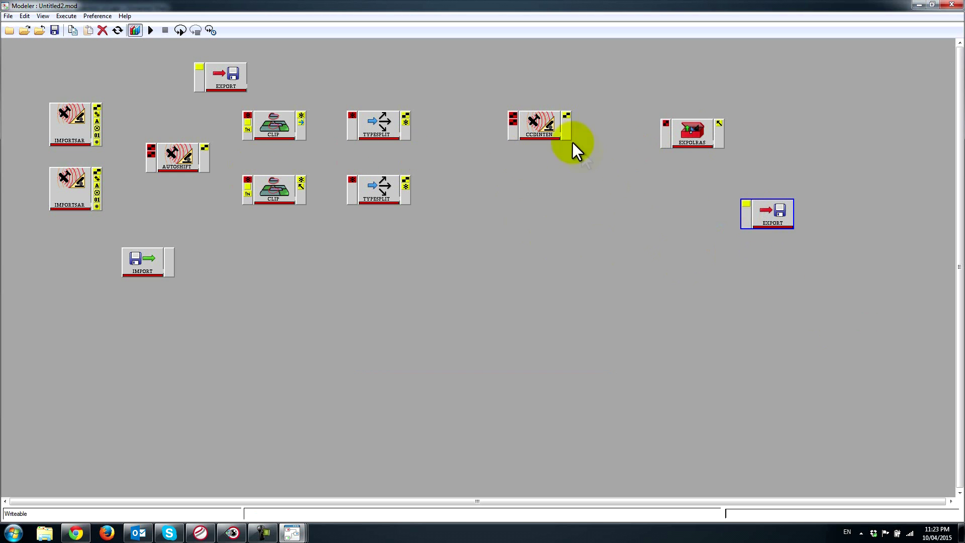
left_click_drag(540, 123, 507, 154)
left_click_drag(692, 133, 667, 157)
left_click_drag(769, 216, 770, 223)
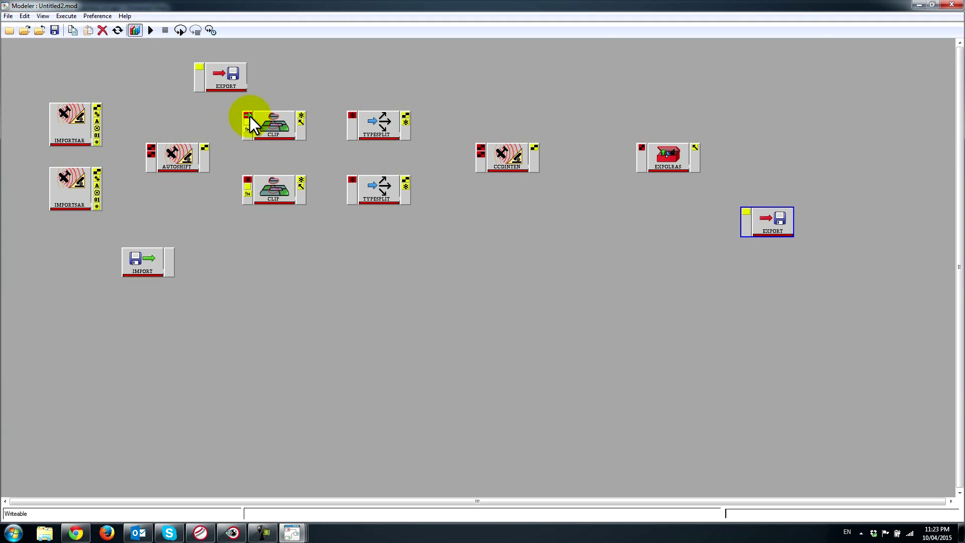
- Place a TypeMerge module between CCDINTEN and EXPOLRAS and begin wiring CCDINTEN's ports
left_click(300, 121)
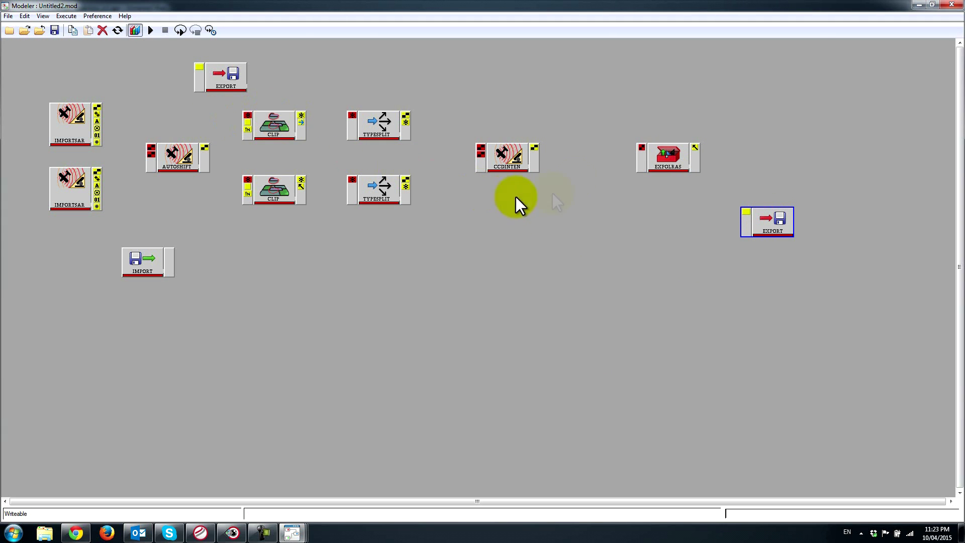
right_click(581, 162)
mouse_move(626, 230)
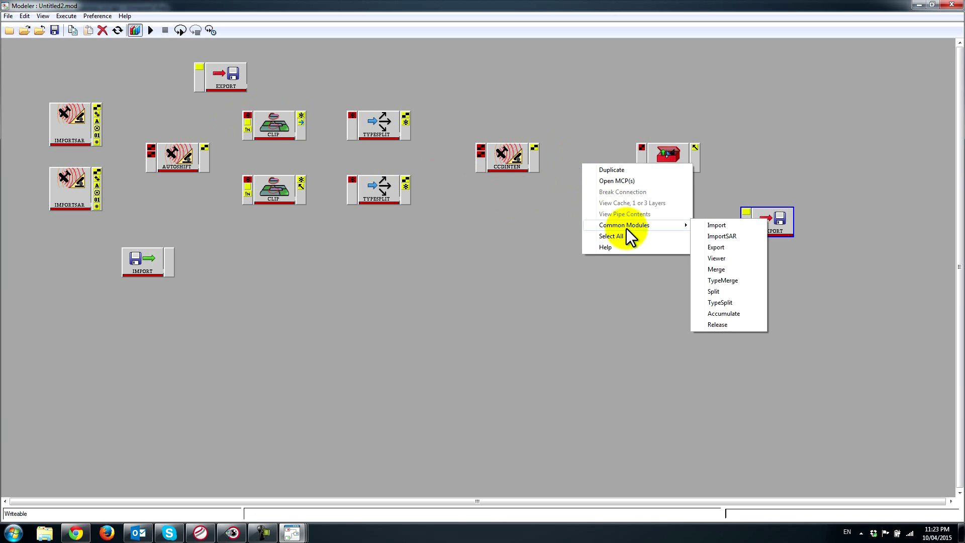
left_click(722, 282)
left_click(592, 162)
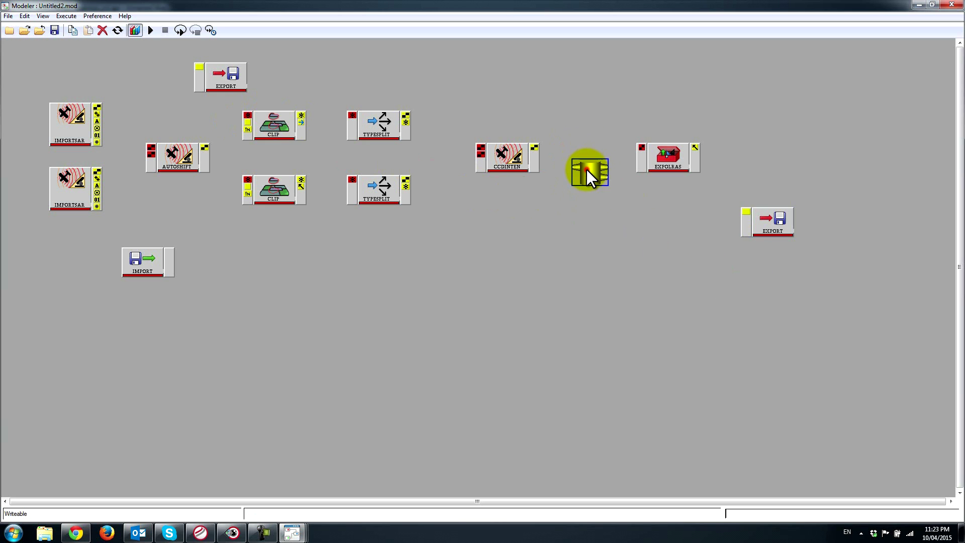
left_click(535, 153)
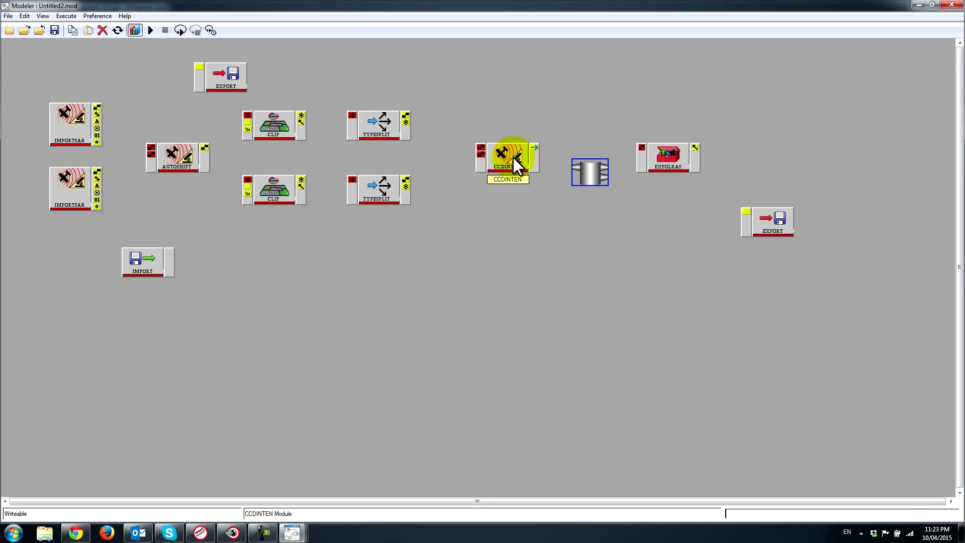
left_click(513, 157)
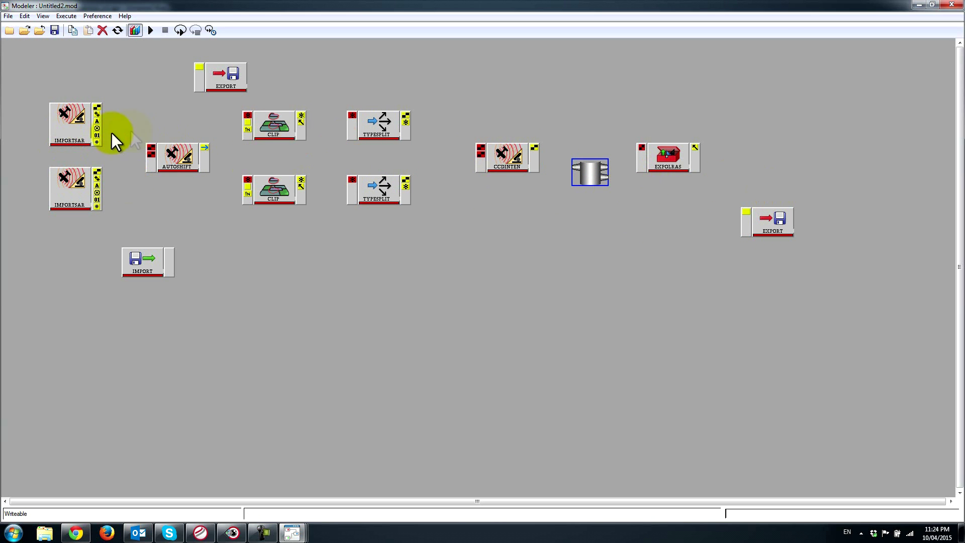
- Load product.xml from D:\SAR_Change_Detection\Data\U14-HH-2010-06-20-SLC into the first IMPORTSAR
double_click(66, 126)
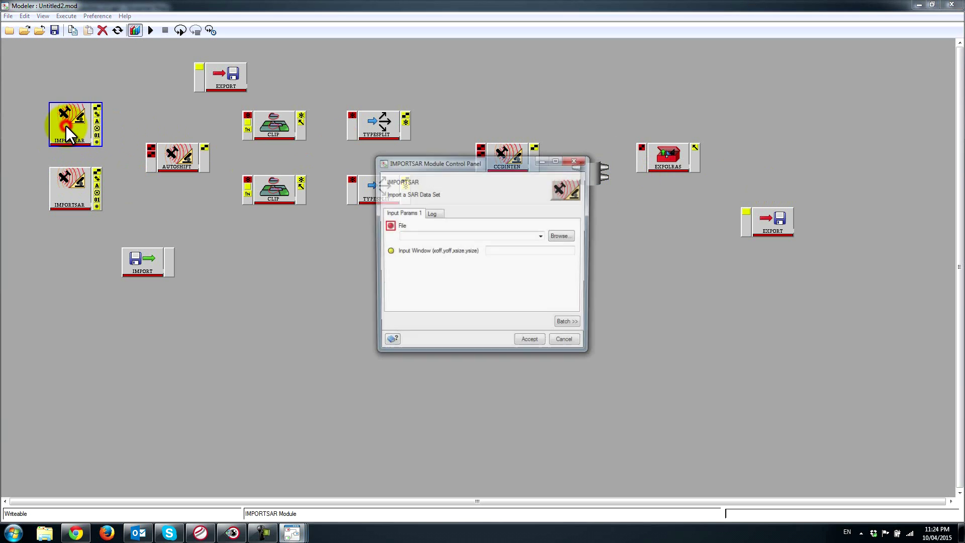
left_click(567, 235)
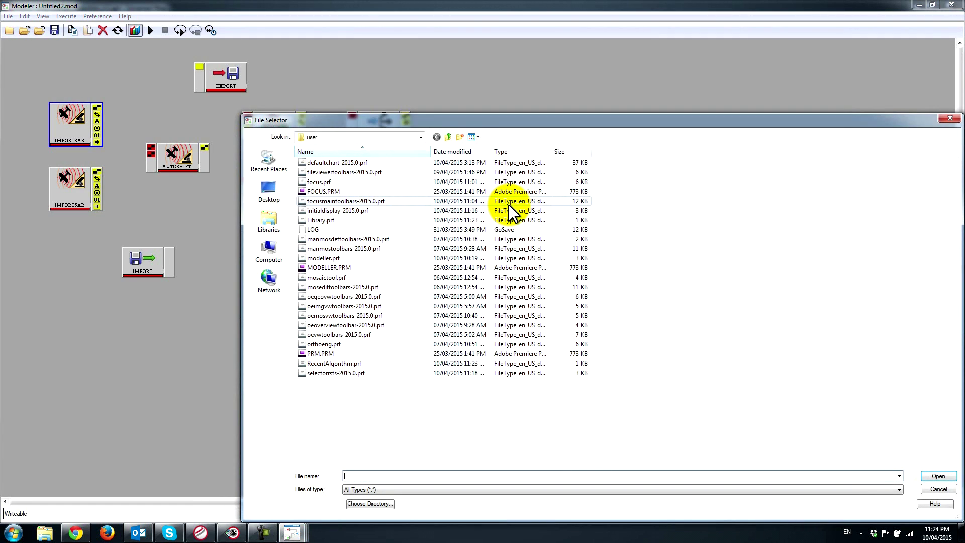
left_click(448, 137)
left_click(266, 274)
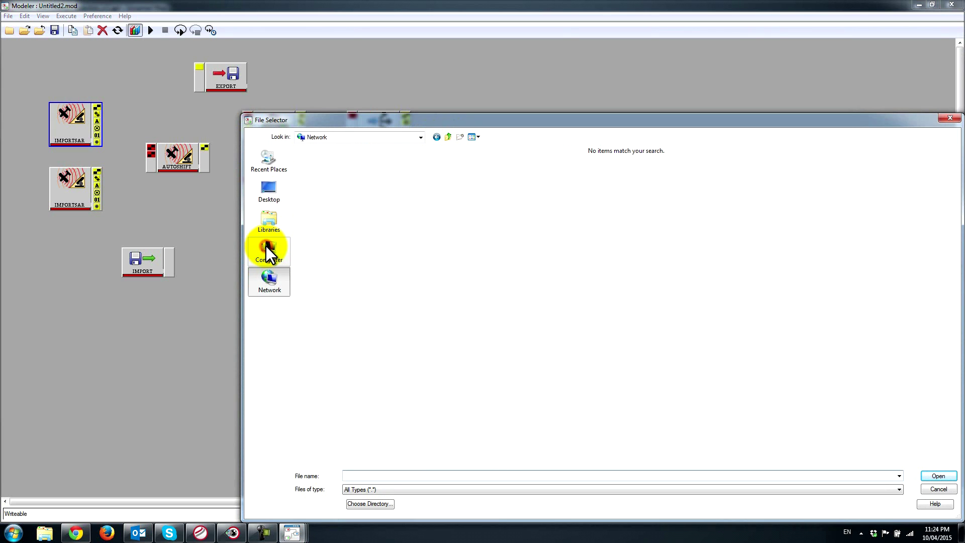
left_click(267, 246)
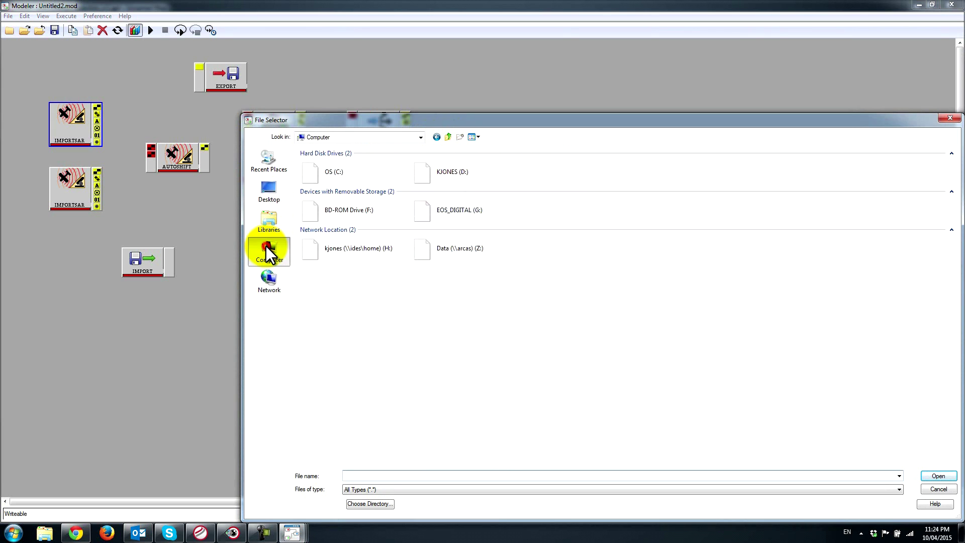
double_click(454, 173)
double_click(332, 164)
double_click(314, 163)
double_click(312, 172)
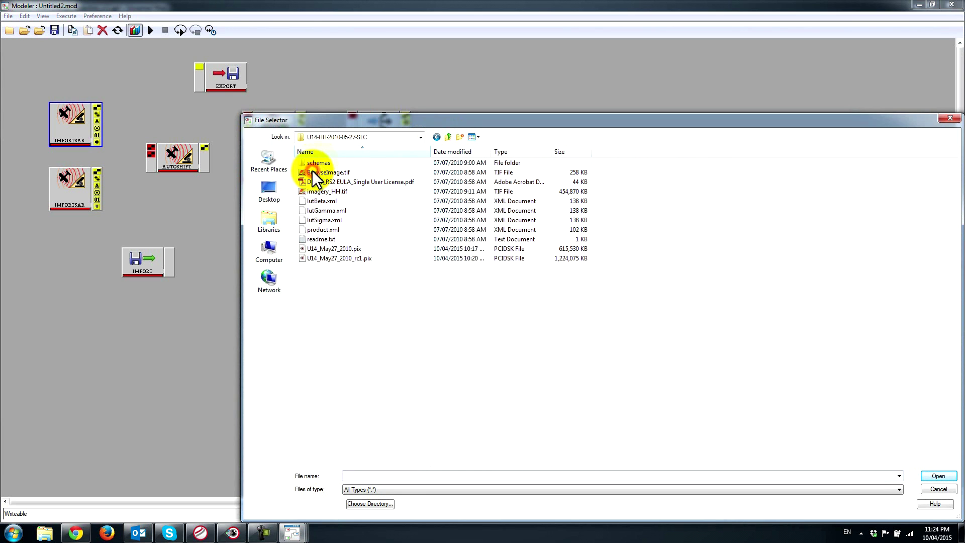
left_click(449, 139)
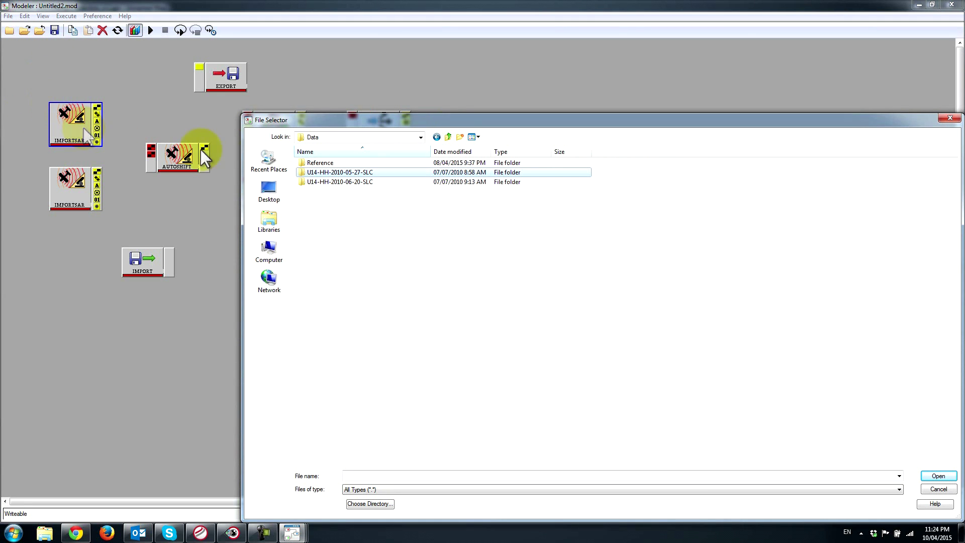
double_click(330, 181)
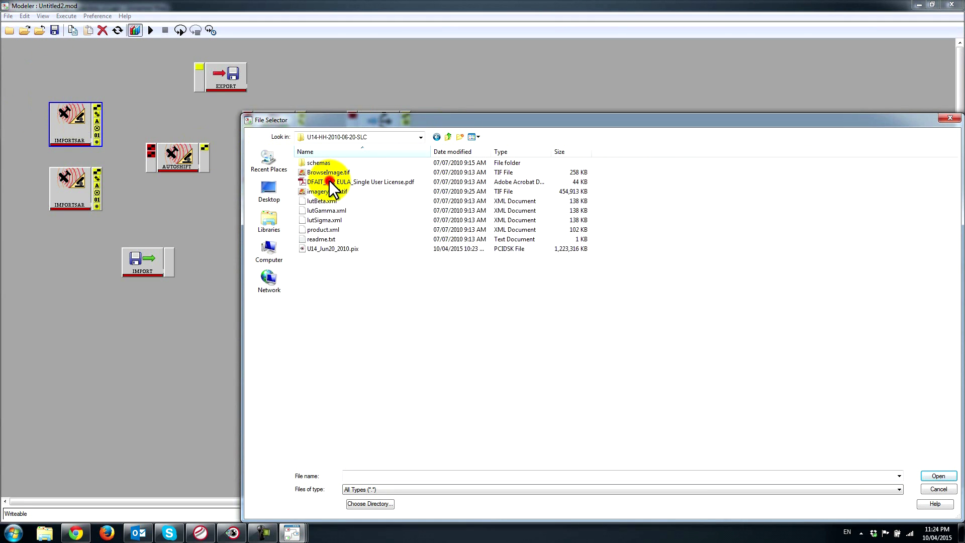
left_click(317, 232)
left_click(938, 476)
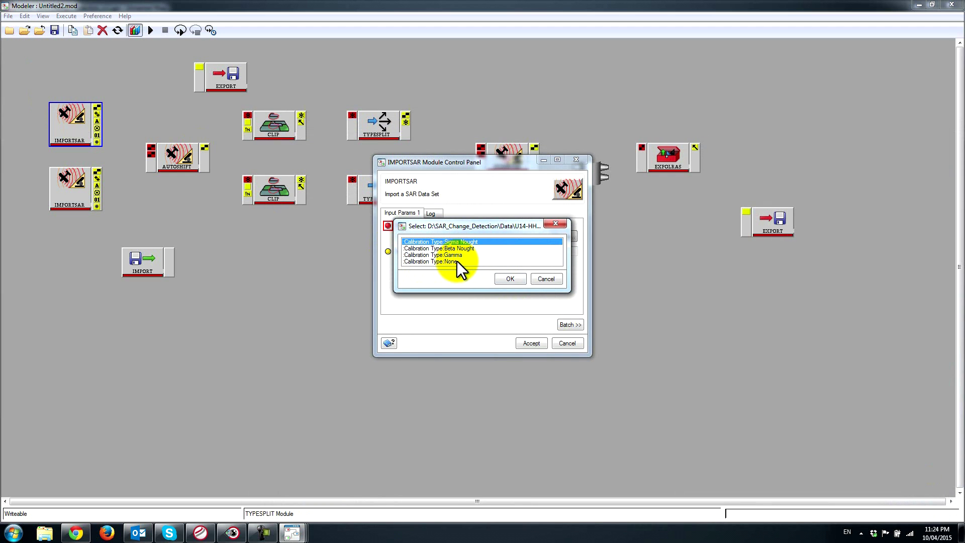
- Set the first import's calibration to None and accept its settings
left_click(457, 260)
left_click(498, 276)
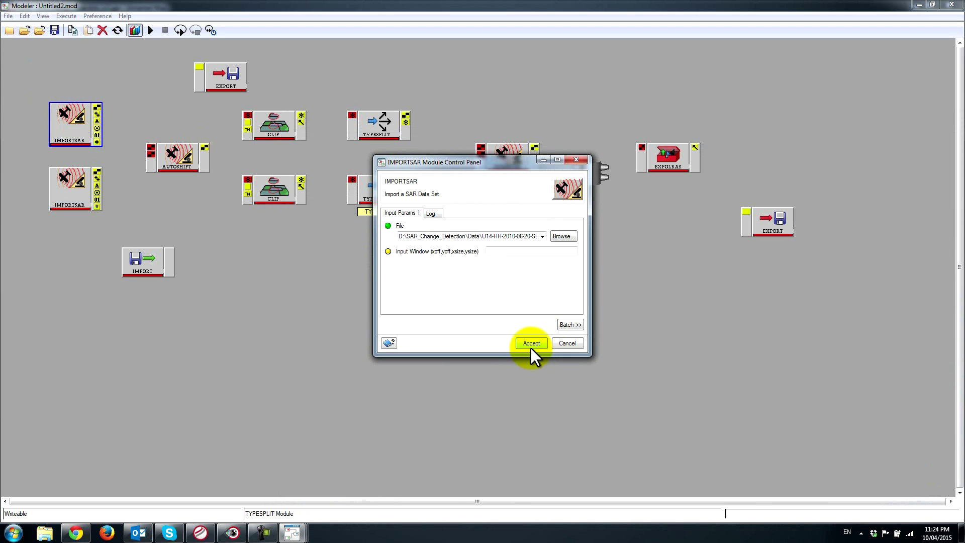
left_click(532, 343)
- Point the second IMPORTSAR to product.xml in U14-HH-2010-05-27-SLC with calibration None
double_click(83, 213)
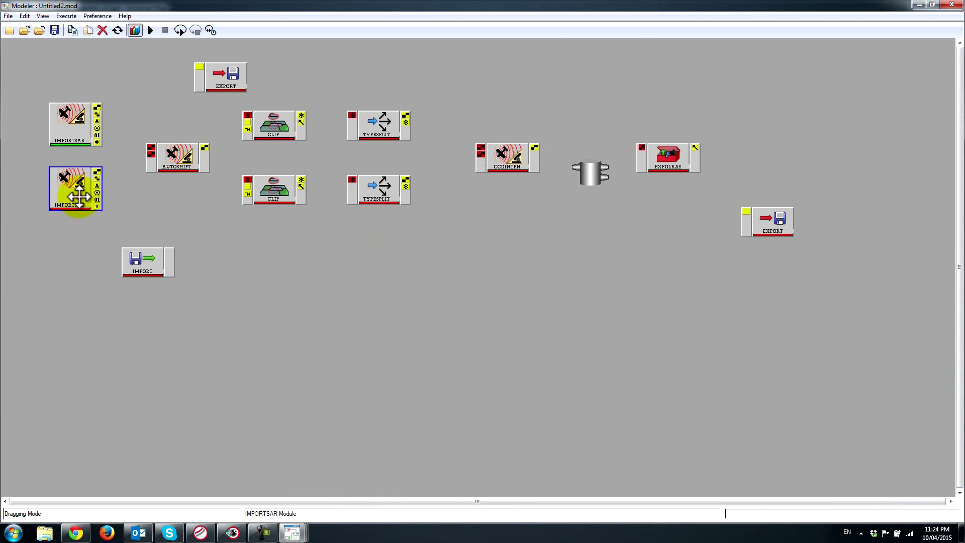
left_click(563, 236)
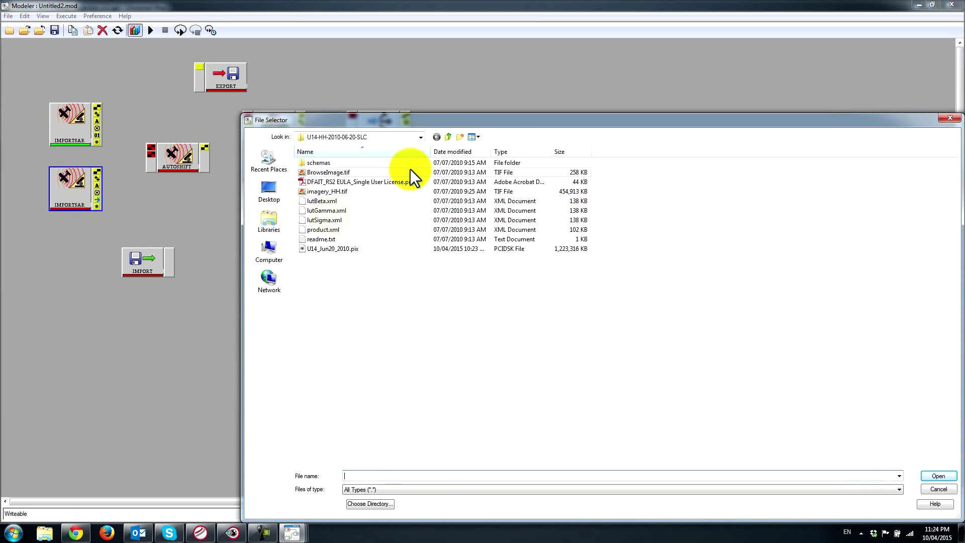
left_click(448, 137)
double_click(340, 174)
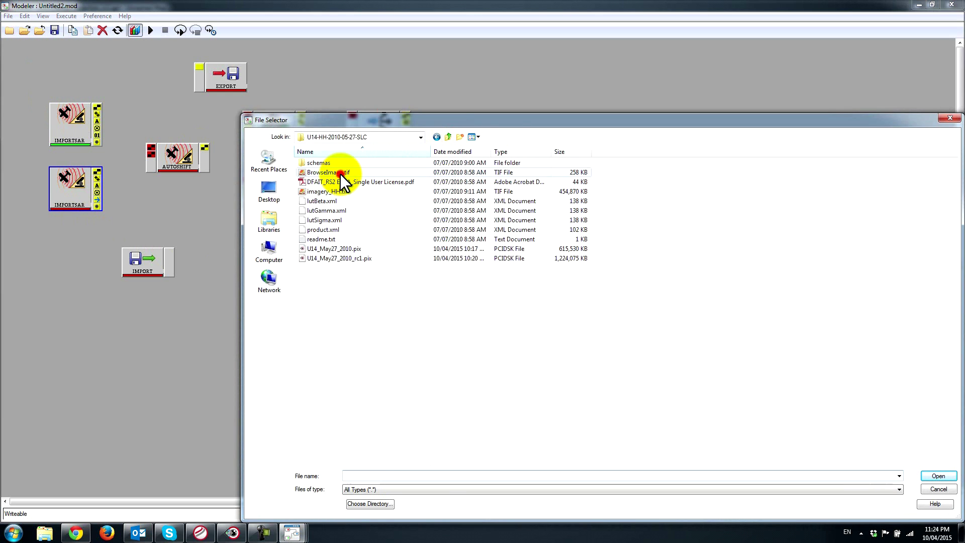
left_click(323, 229)
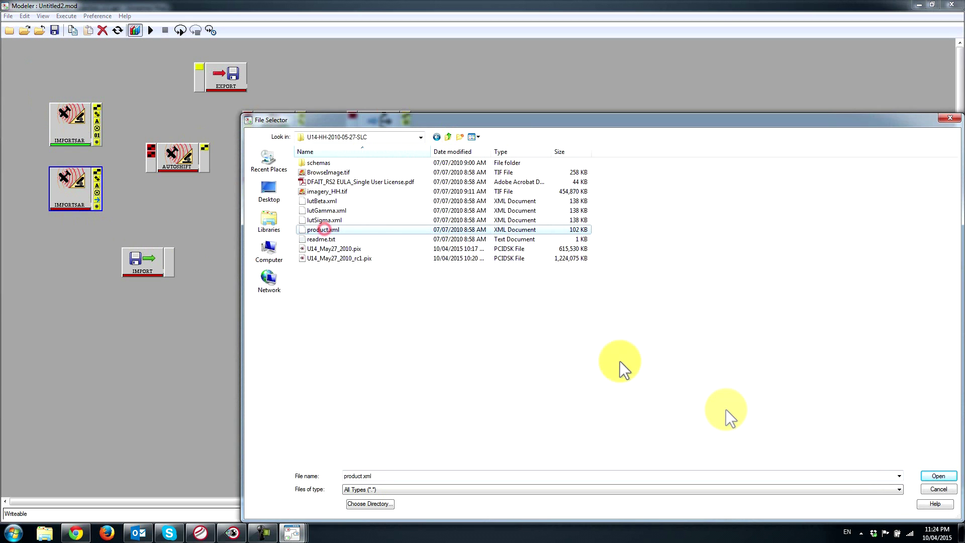
left_click(935, 476)
left_click(458, 262)
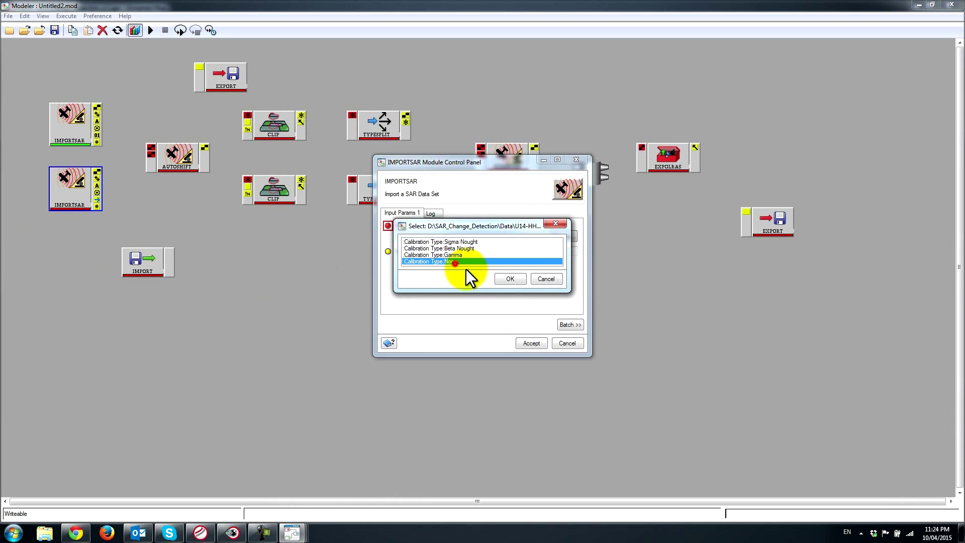
left_click(510, 278)
left_click(535, 343)
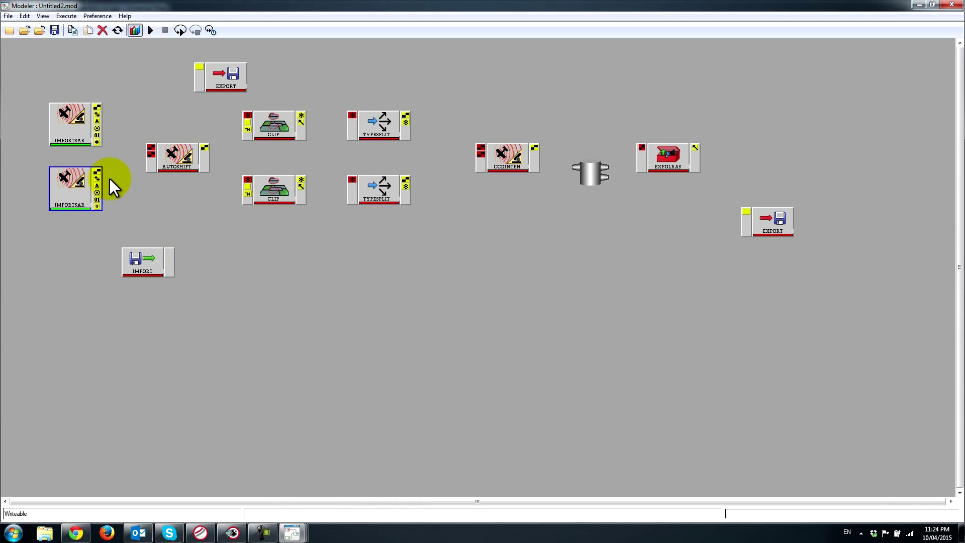
left_click(174, 157)
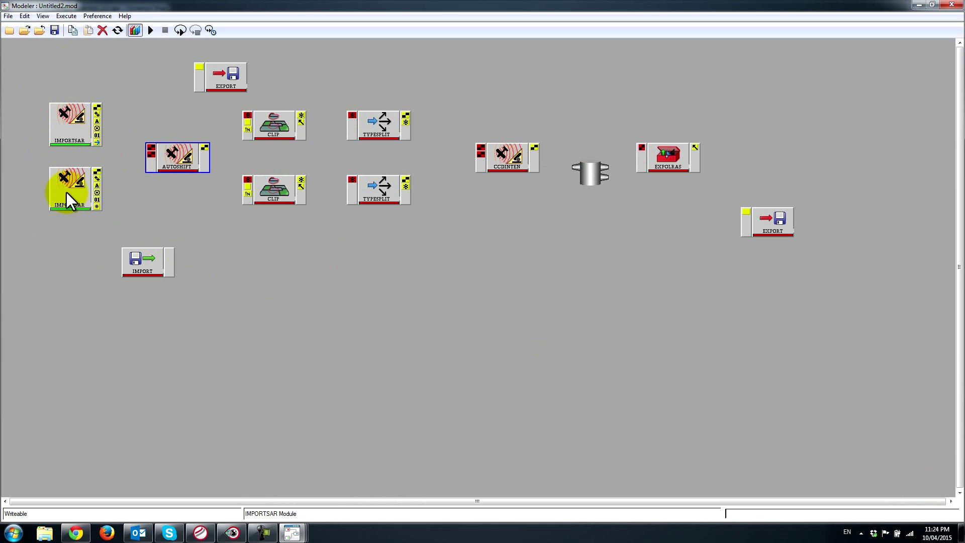
- Add a User Comment note above the upper SAR import and a copy below the imports
left_click(137, 29)
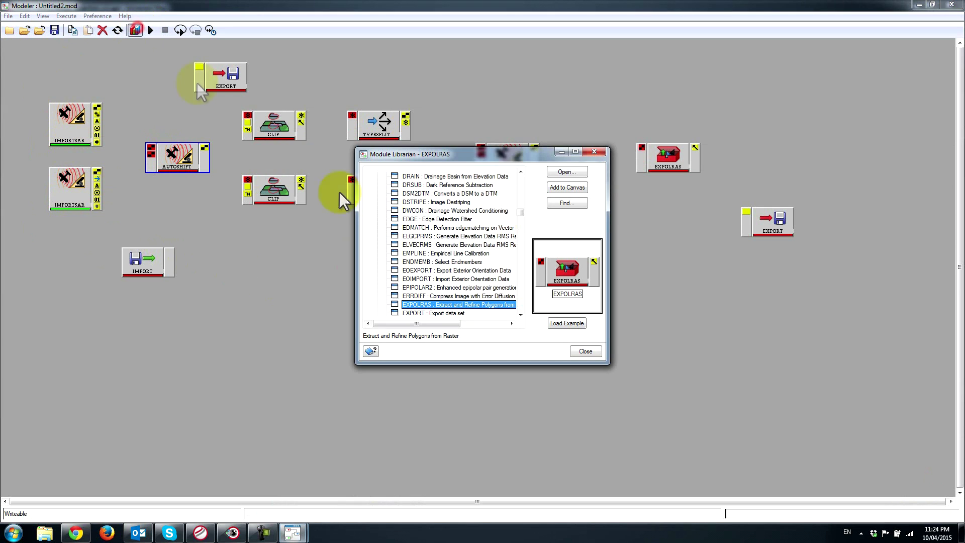
left_click(563, 204)
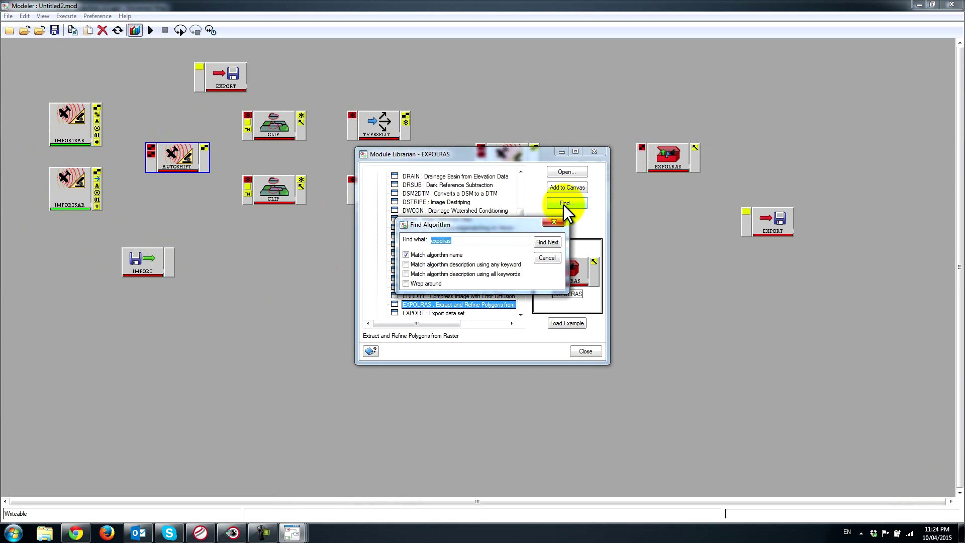
type("comment")
key("Return")
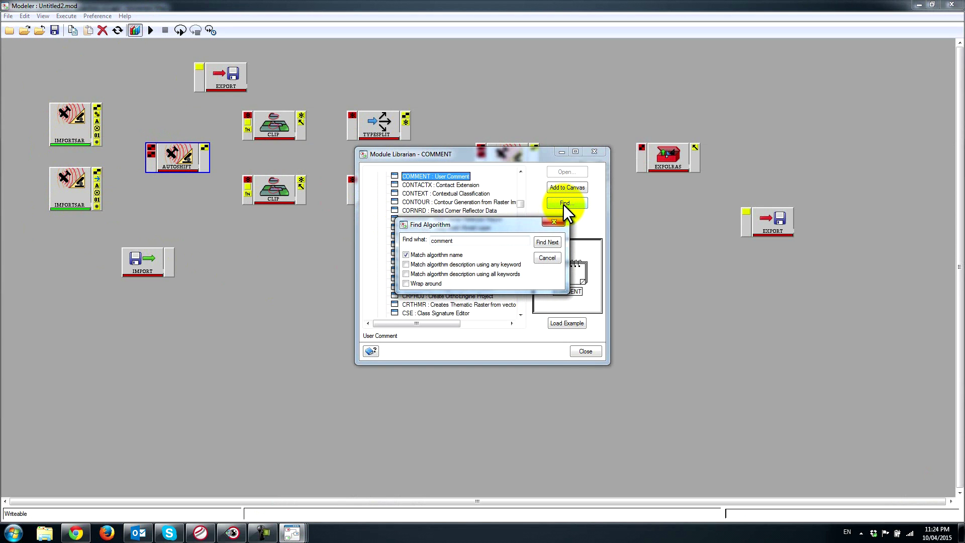
left_click(581, 275)
left_click(70, 67)
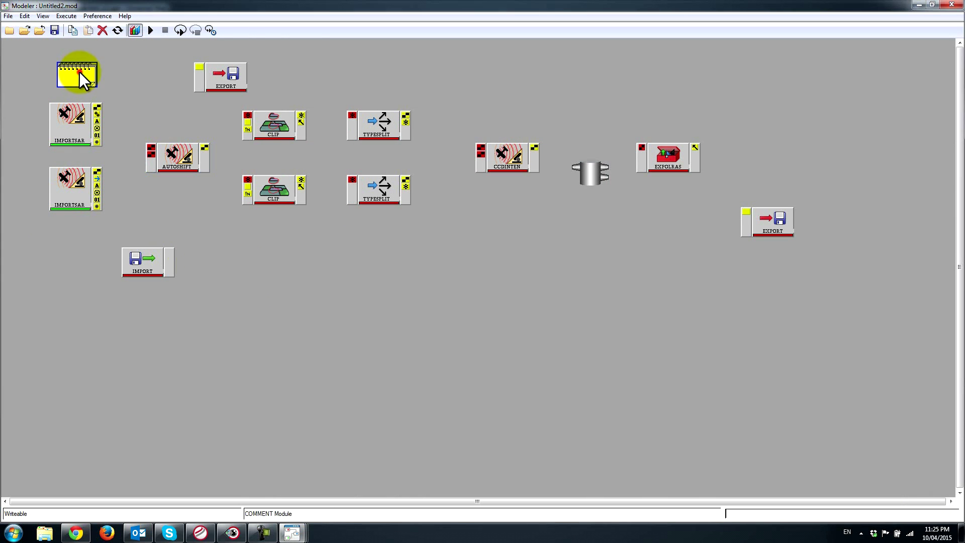
left_click(266, 169)
left_click(72, 84)
right_click(74, 74)
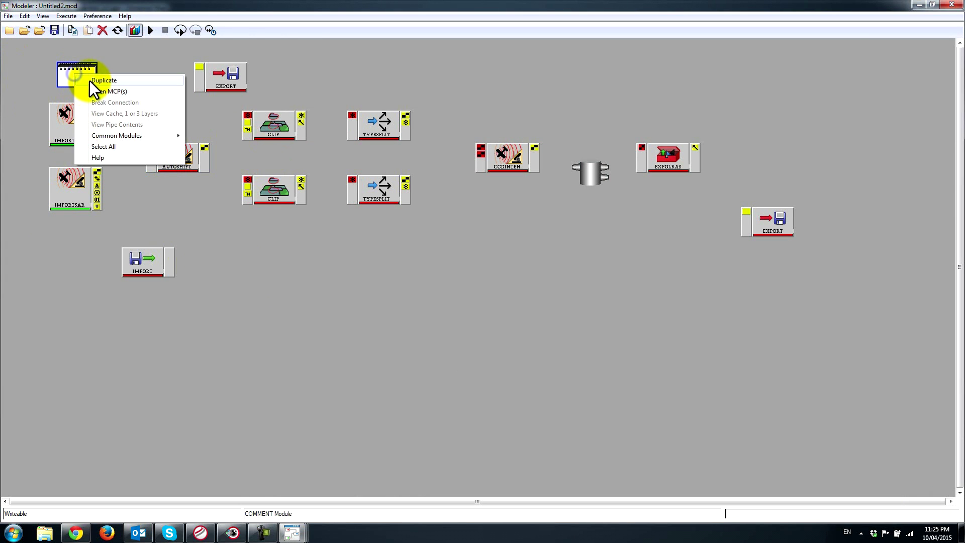
left_click(98, 81)
left_click(72, 236)
- Write 'June 20, 2010' in the top note, position it, and delete the empty copy
double_click(72, 80)
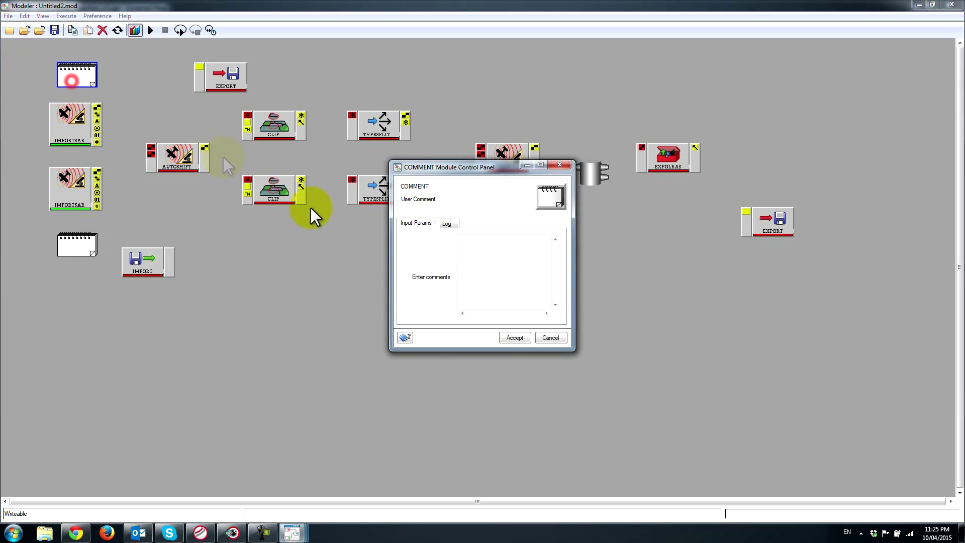
type("June")
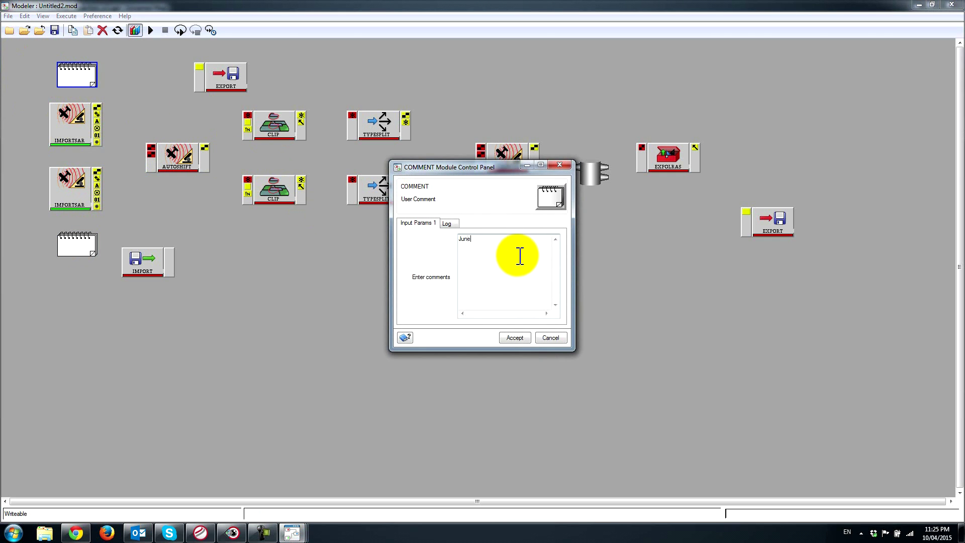
type(" 20, 2010")
left_click(515, 338)
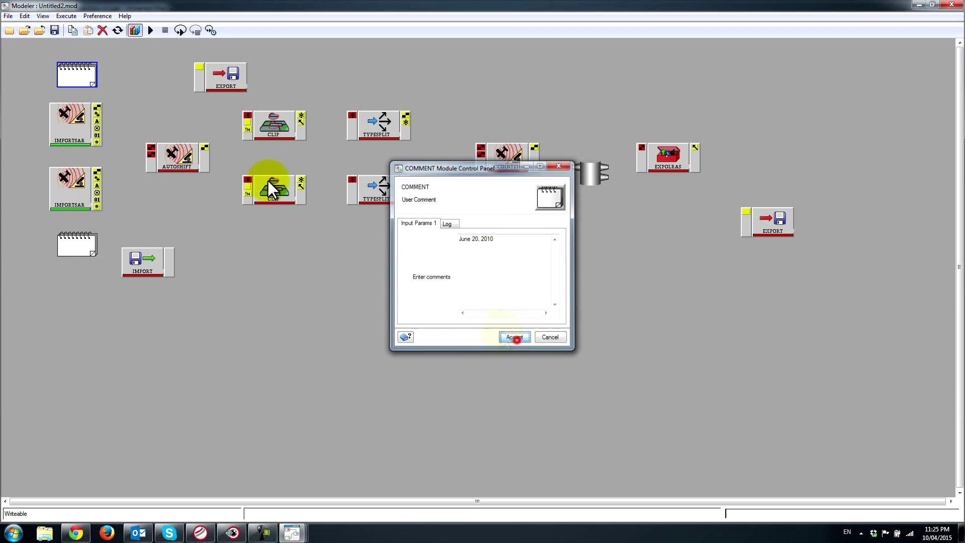
left_click(138, 59)
left_click_drag(95, 83, 99, 80)
left_click(79, 237)
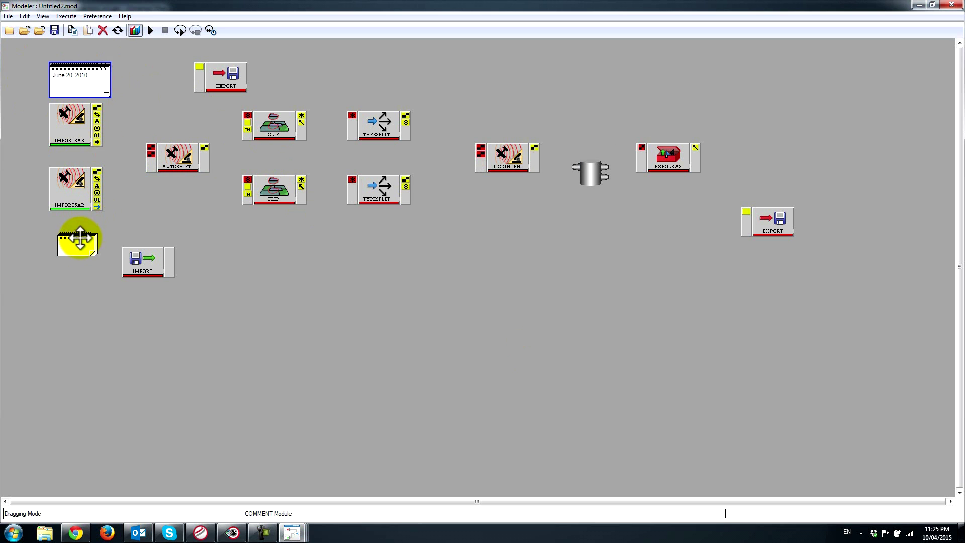
key("Delete")
- Duplicate the June 20, 2010 note below the lower SAR import
left_click(73, 87)
right_click(77, 88)
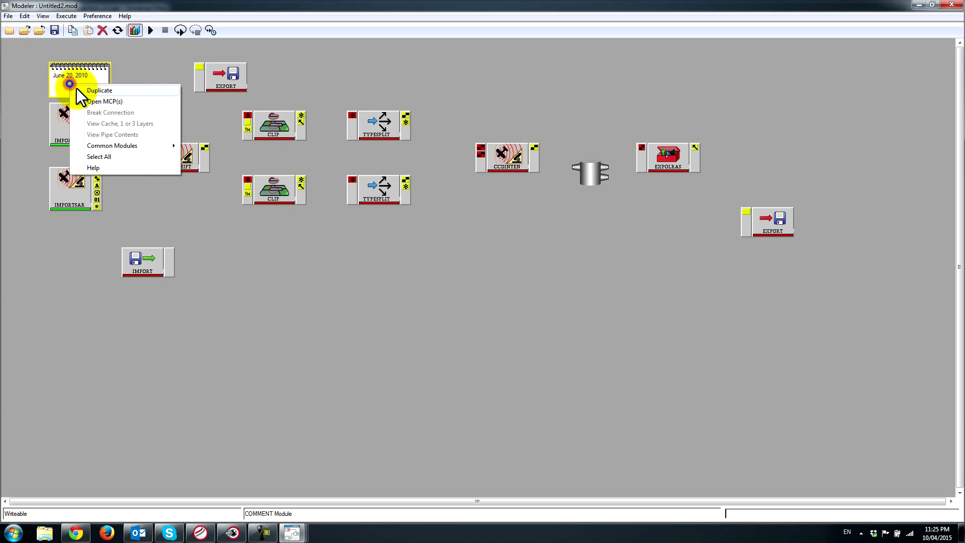
left_click(83, 90)
left_click(83, 244)
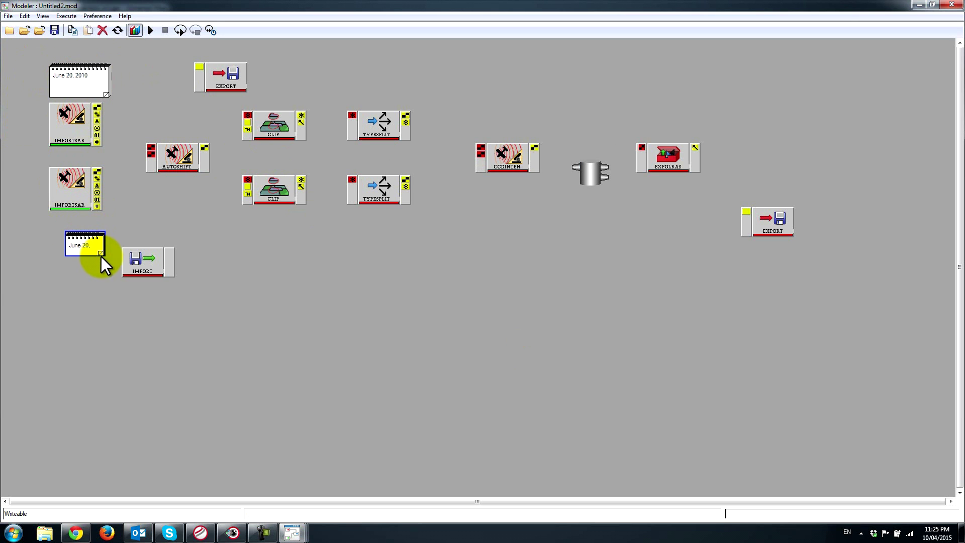
left_click(101, 256)
left_click_drag(110, 243, 96, 234)
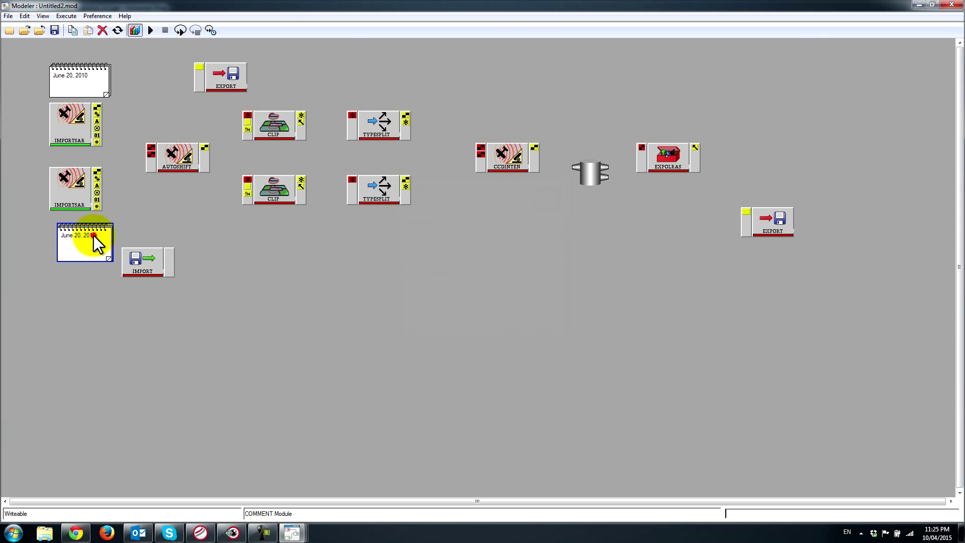
- Change the copied note's text to 'May 27, 2010' and align both notes to the left
double_click(94, 235)
type("ma")
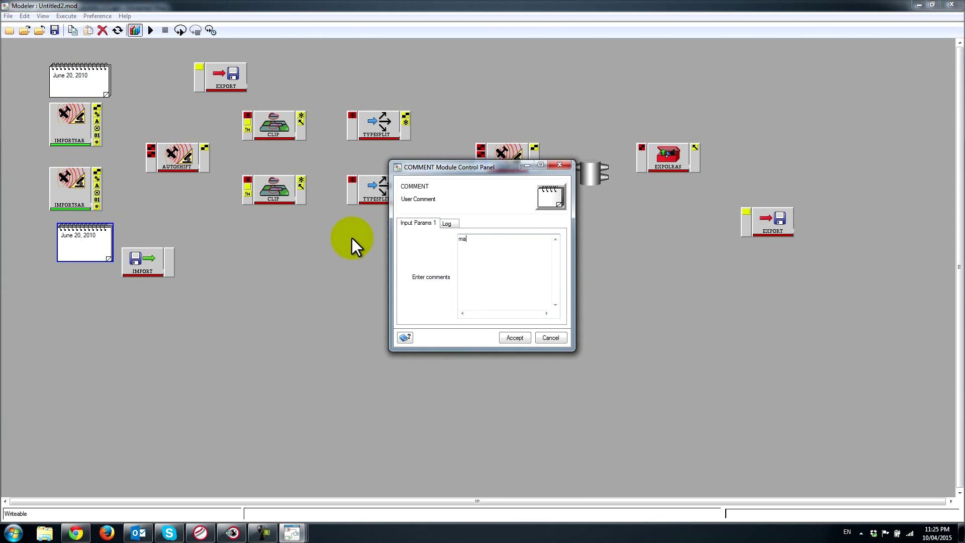
type("y 27, 2010")
key("Home")
key("Delete")
type("M")
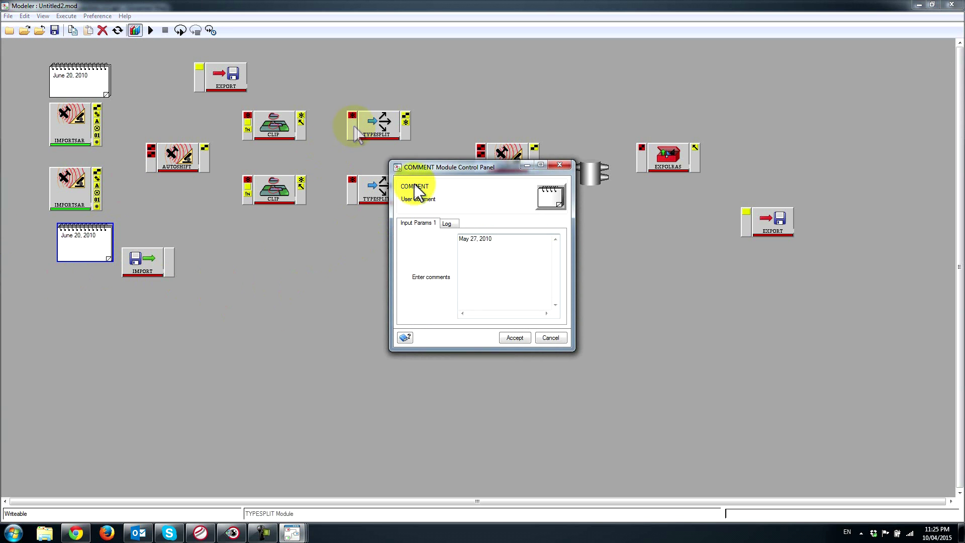
left_click(508, 337)
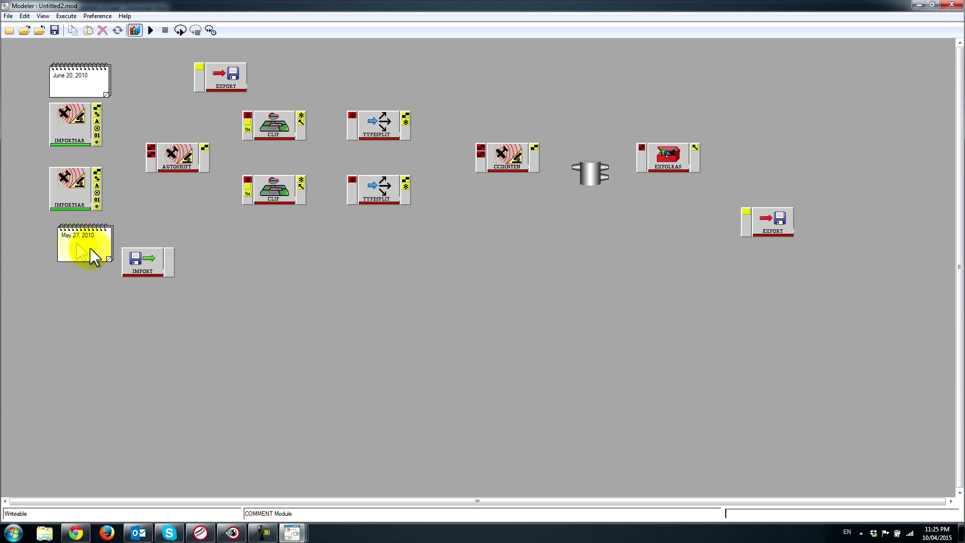
left_click_drag(91, 249, 78, 247)
left_click_drag(79, 83, 72, 84)
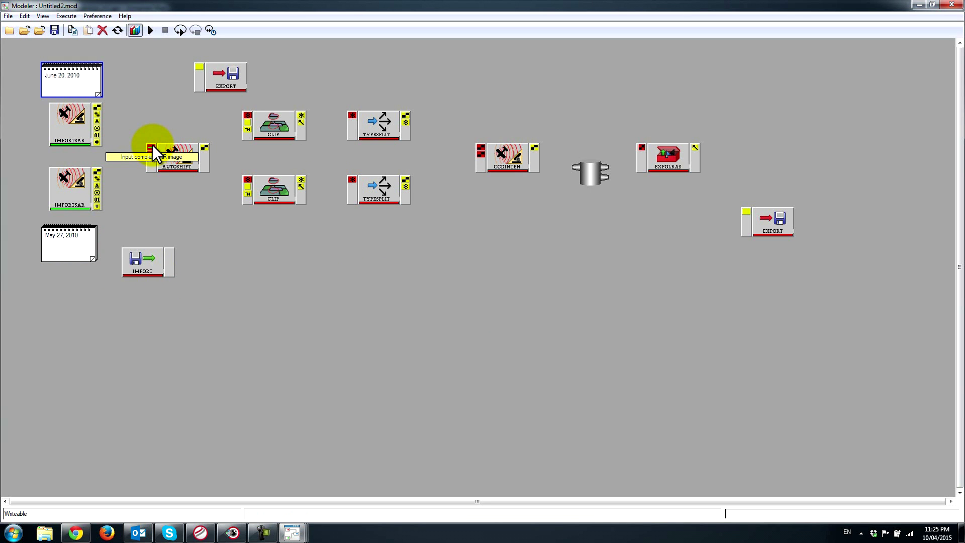
- Link the upper and lower IMPORTSAR outputs into AUTOSHIFT's two input ports
left_click(98, 107)
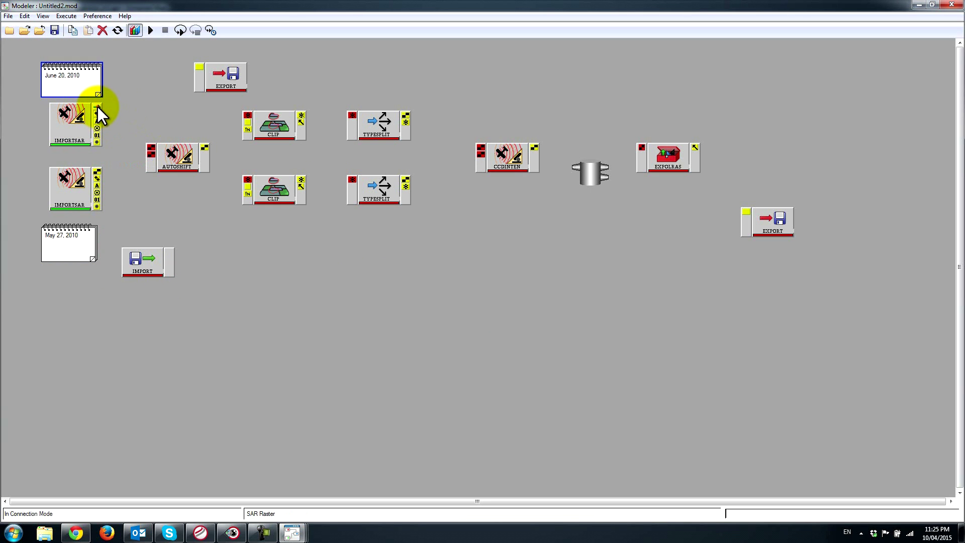
left_click(151, 149)
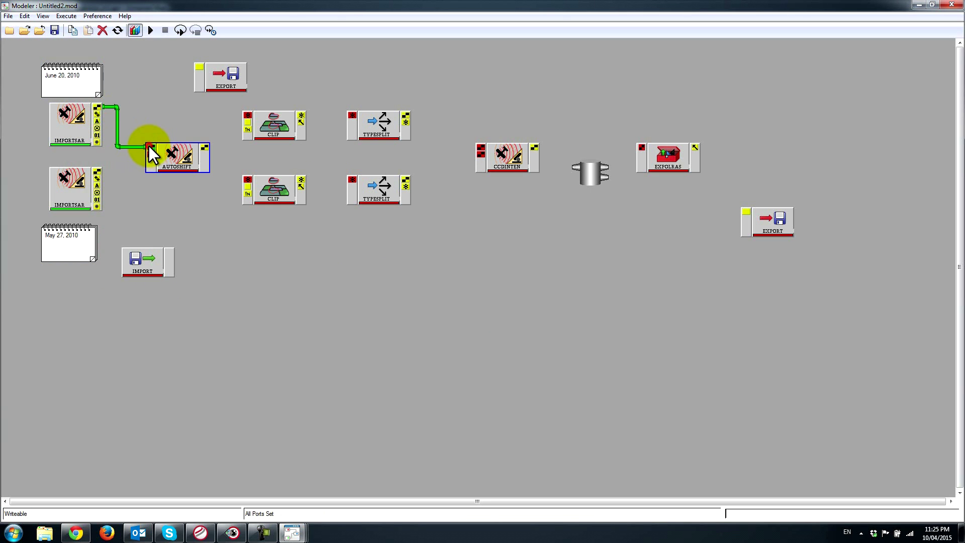
left_click(98, 170)
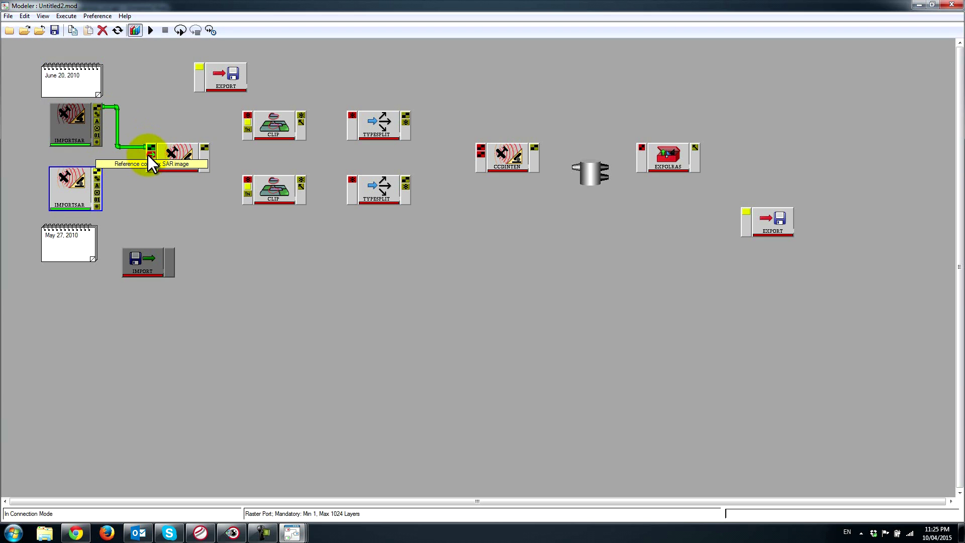
left_click(148, 154)
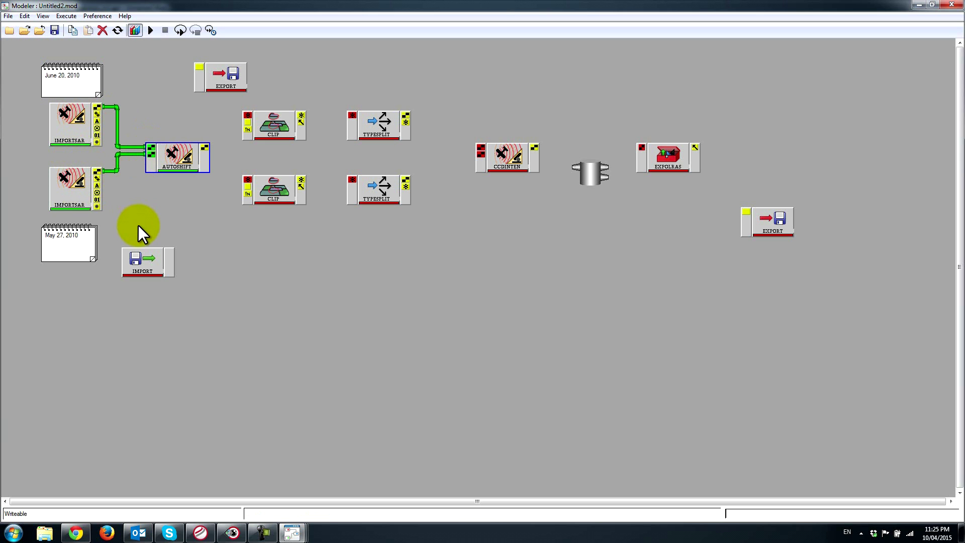
double_click(142, 271)
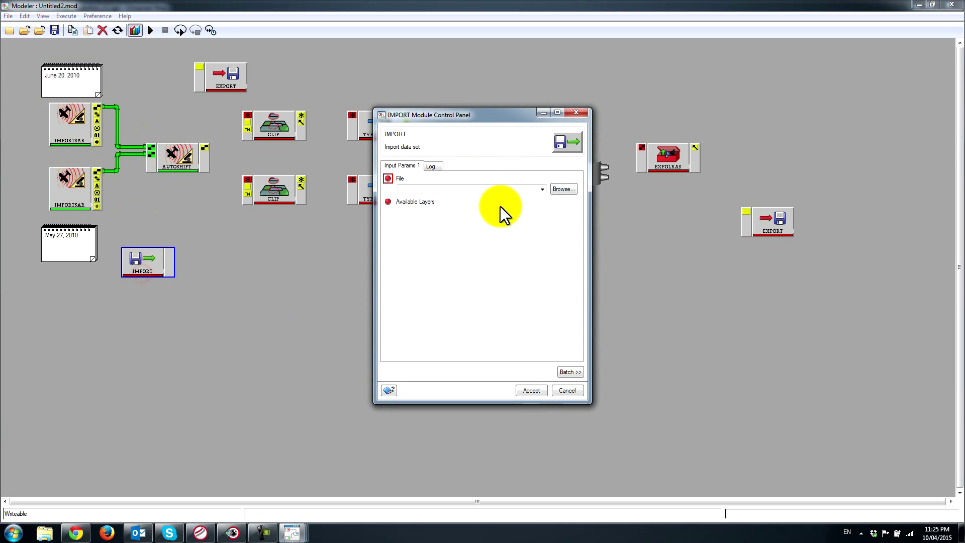
- Set IMPORT to read Reference/airport_vec.pix with its vector and georeferencing layers included
left_click(562, 189)
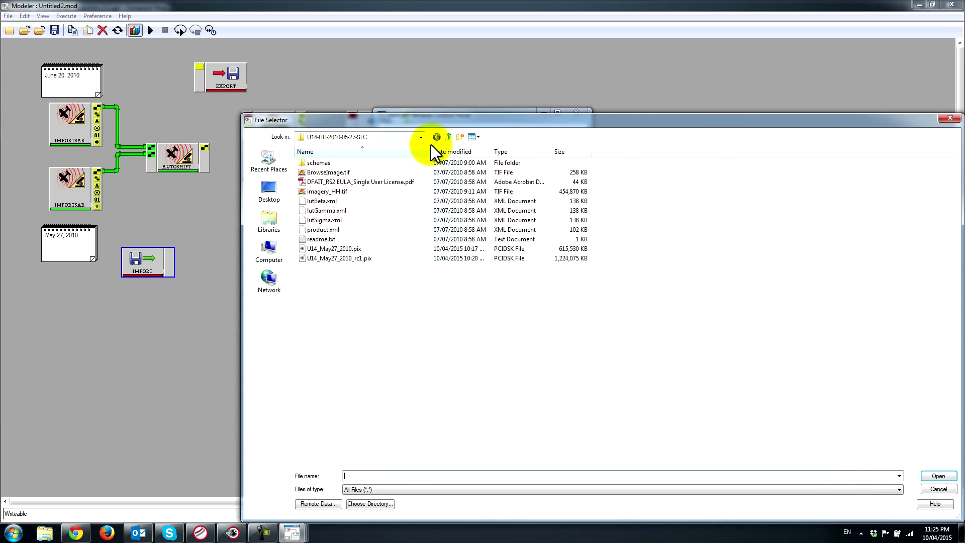
left_click(449, 137)
left_click(448, 137)
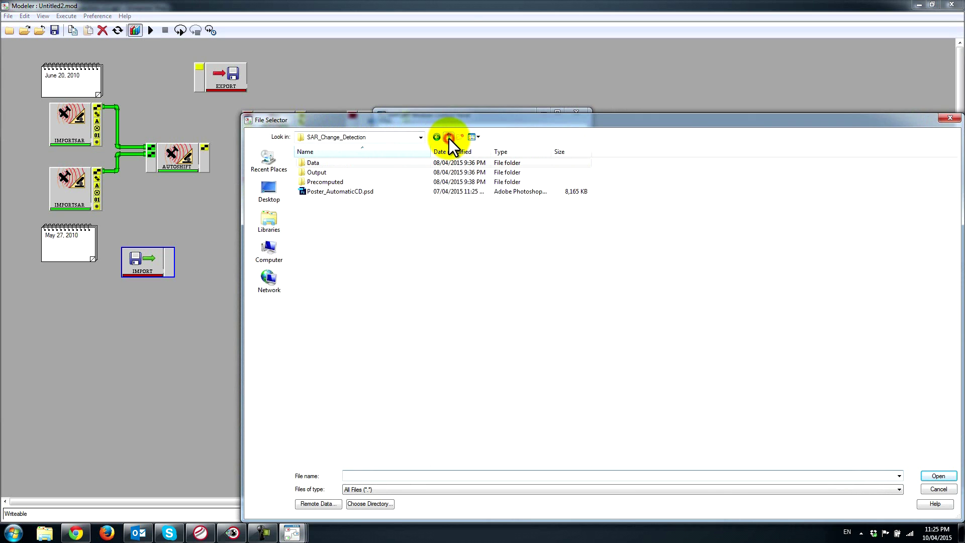
double_click(316, 164)
double_click(315, 164)
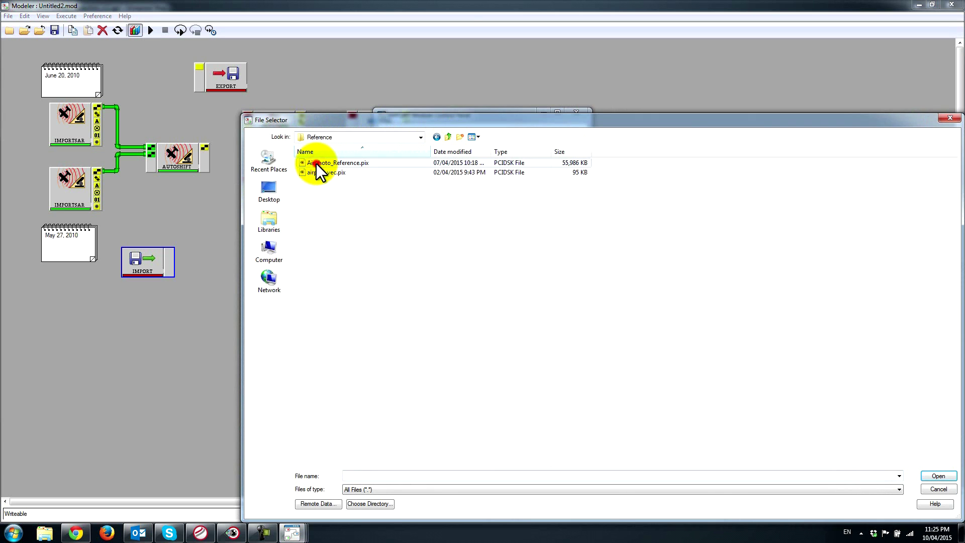
left_click(323, 174)
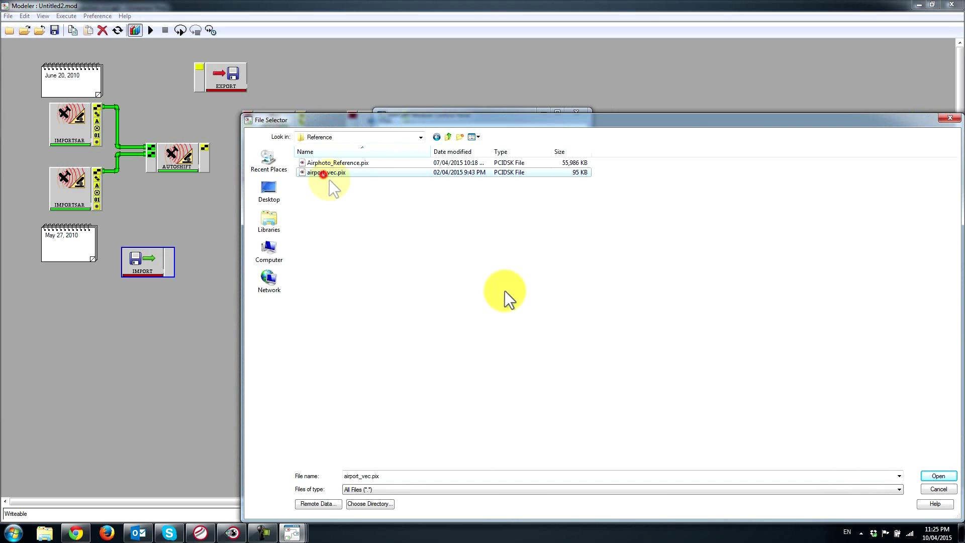
left_click(936, 477)
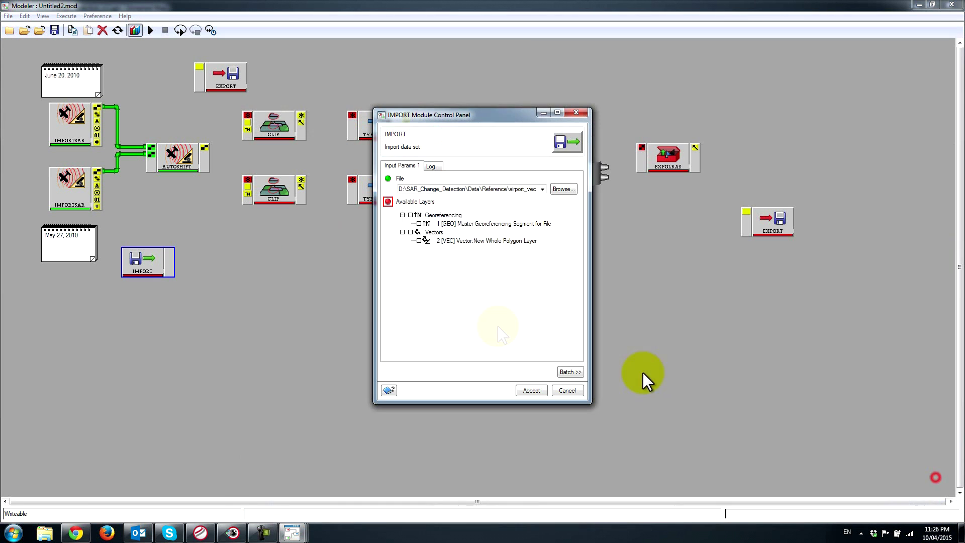
left_click(411, 232)
left_click(410, 215)
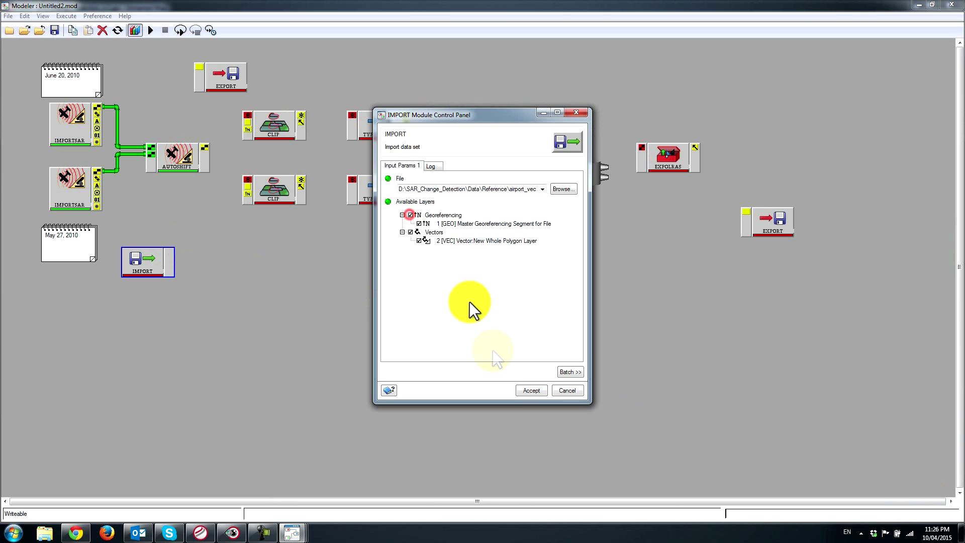
left_click(531, 391)
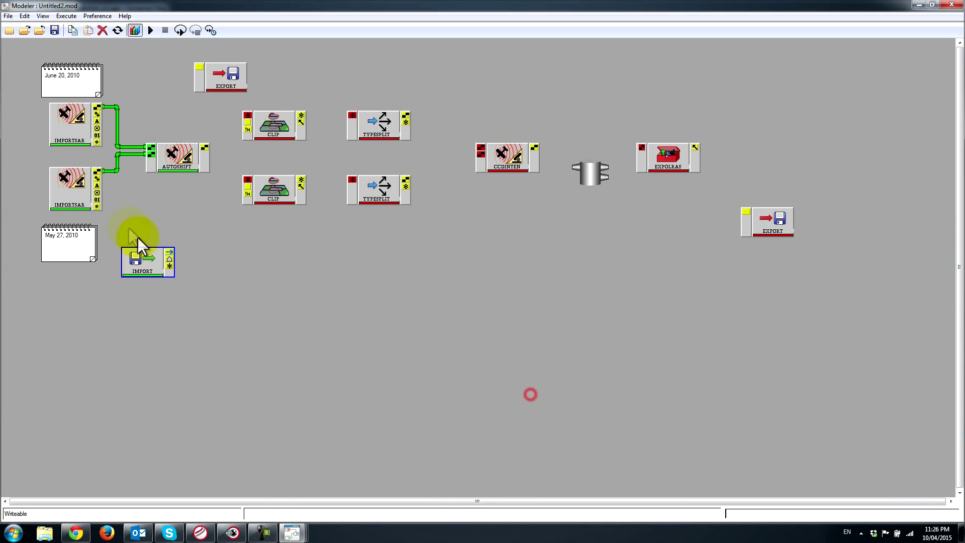
left_click(167, 258)
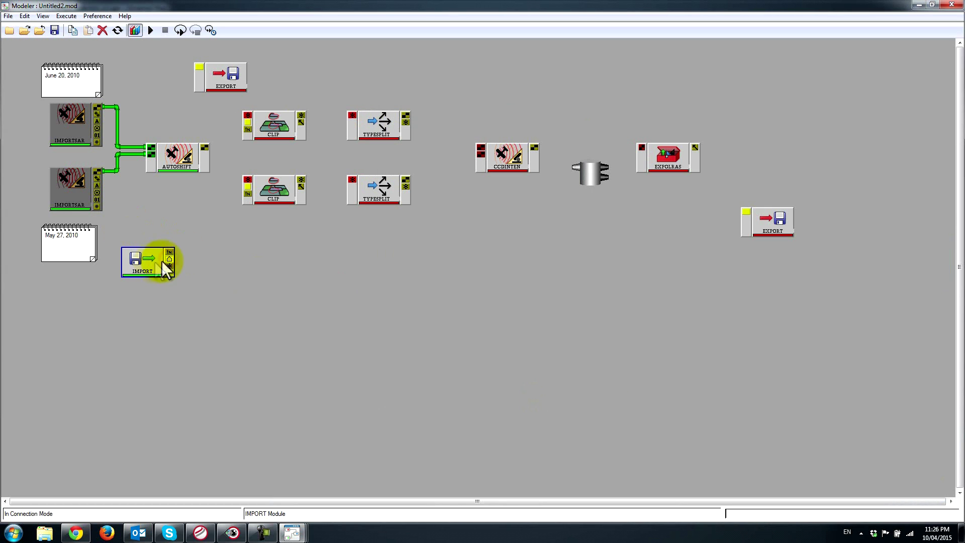
- Connect IMPORT's output to the lower and upper CLIP modules
left_click(246, 185)
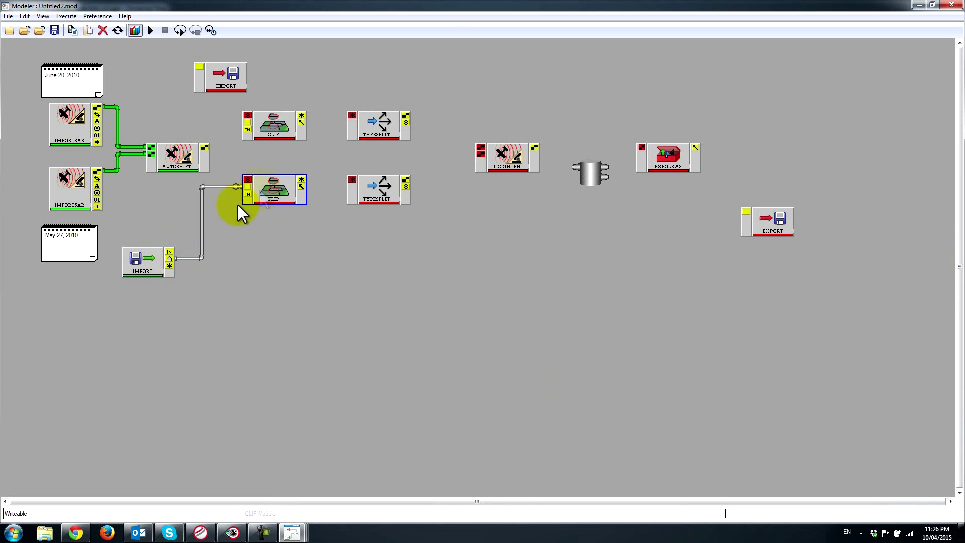
left_click(201, 227)
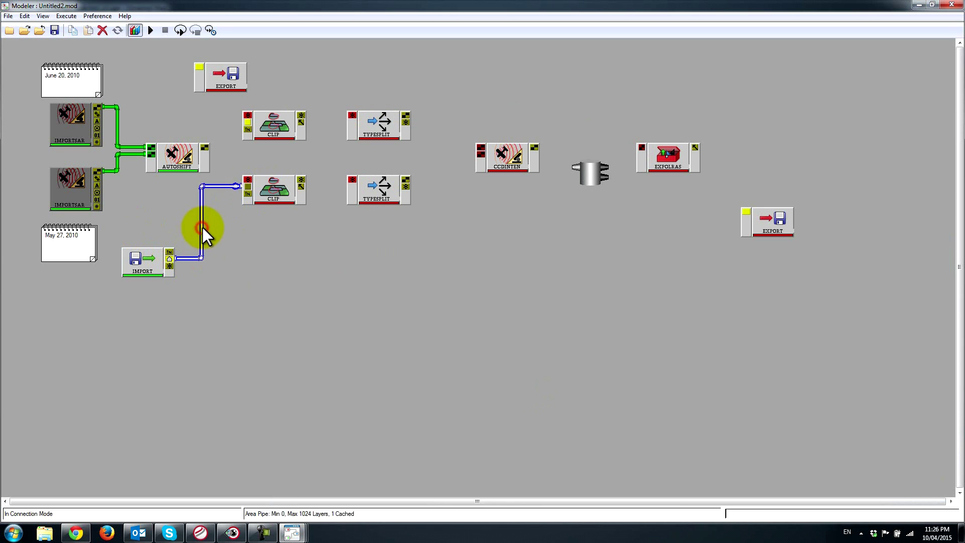
left_click(169, 261)
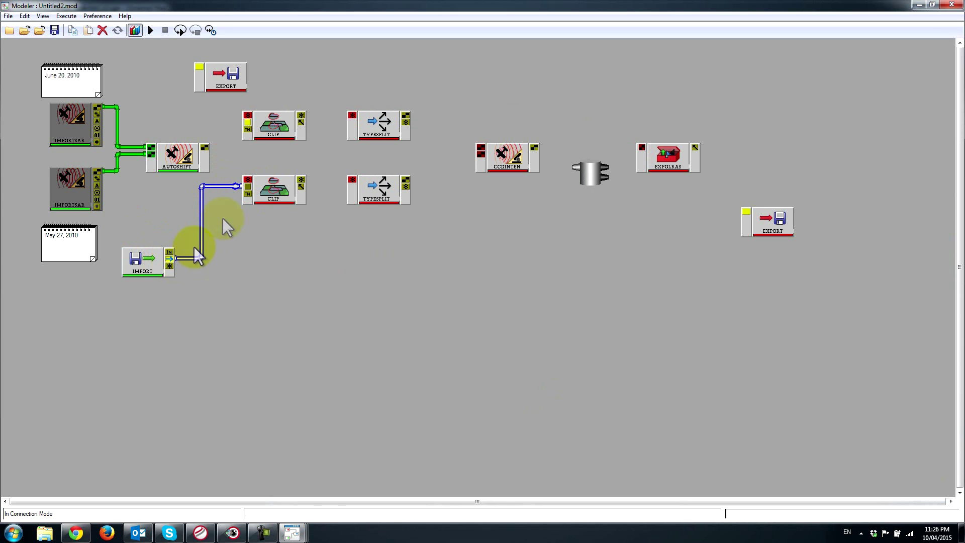
left_click(246, 122)
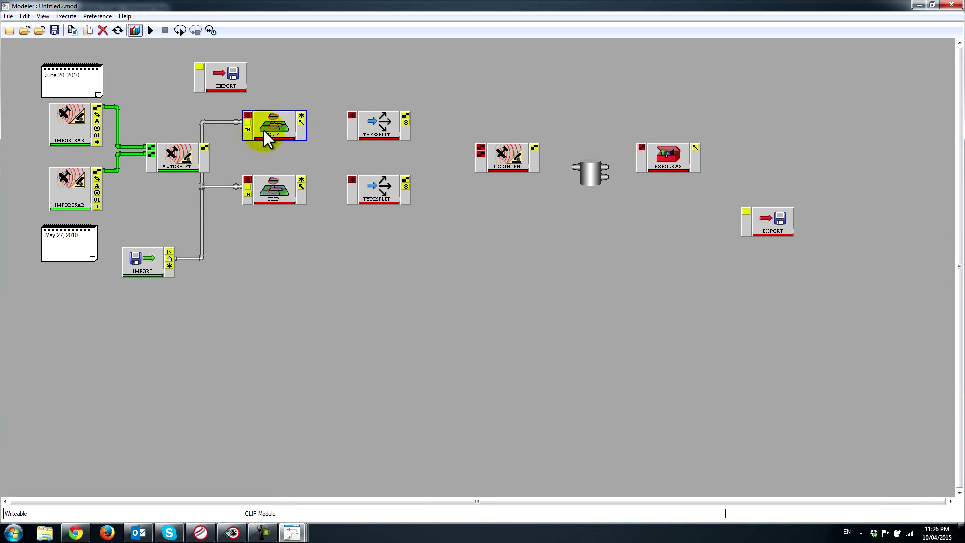
- Nudge both CLIP modules right and AUTOSHIFT slightly left to tidy the layout
left_click(285, 133)
left_click_drag(285, 133, 301, 134)
left_click_drag(270, 189, 298, 189)
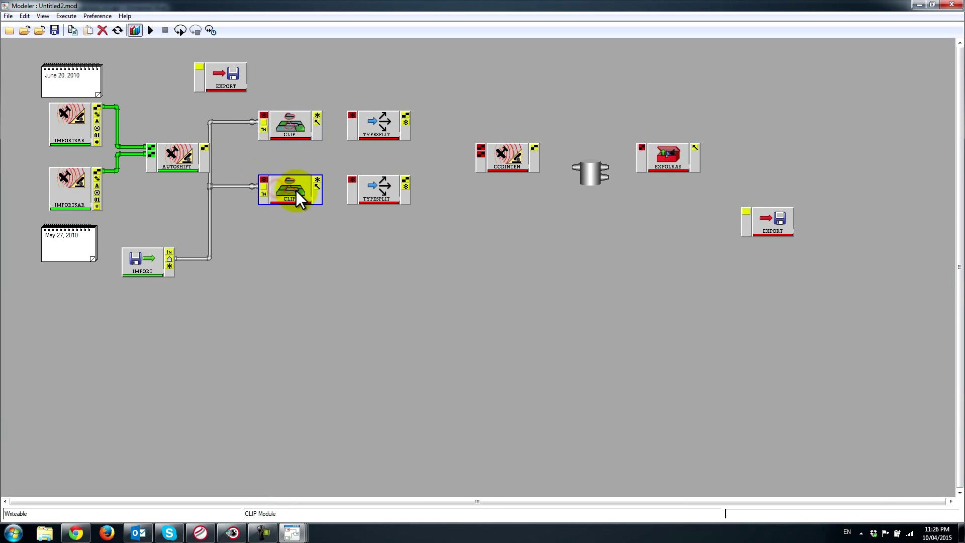
left_click_drag(207, 164, 199, 163)
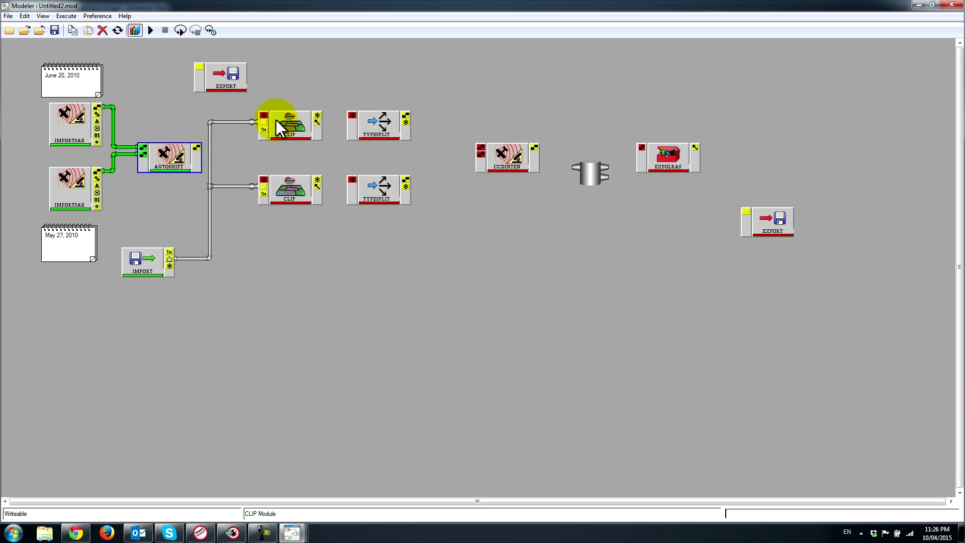
- Connect AUTOSHIFT's output to the upper and lower CLIP inputs, dismissing the desktop notification
left_click(196, 147)
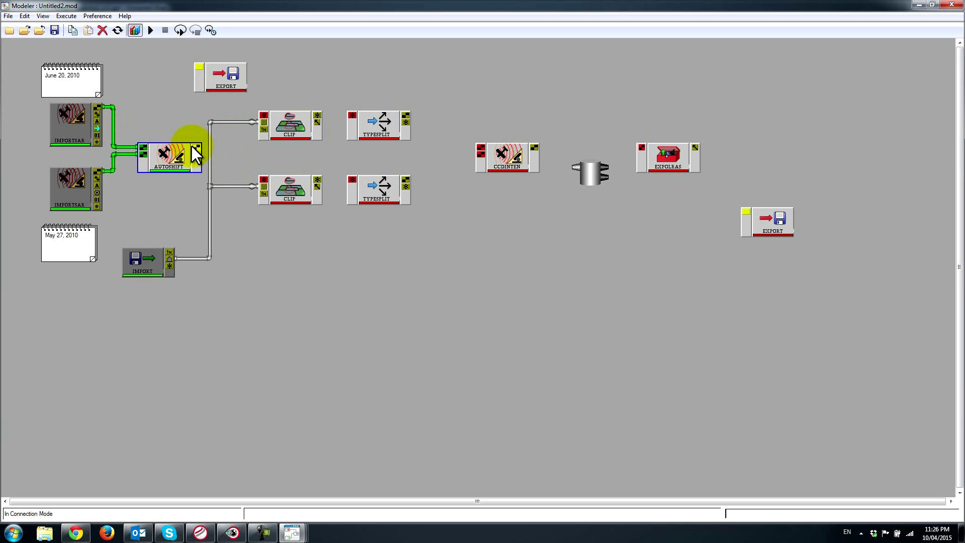
left_click(261, 115)
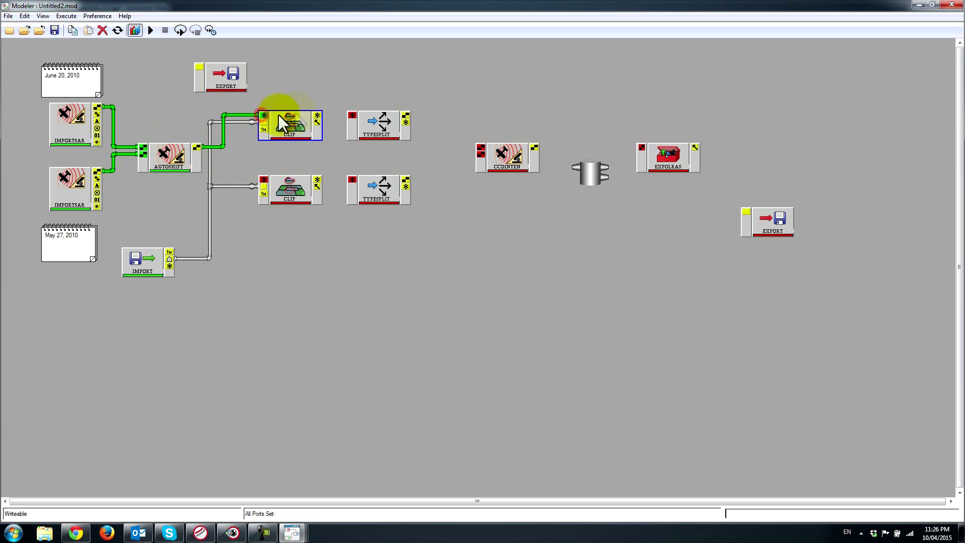
left_click(285, 185)
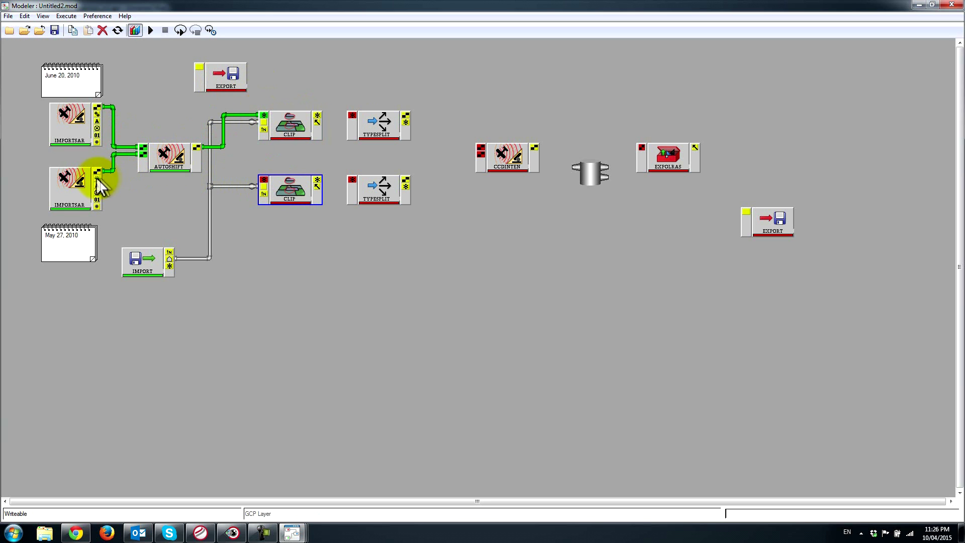
left_click(194, 150)
left_click(111, 161)
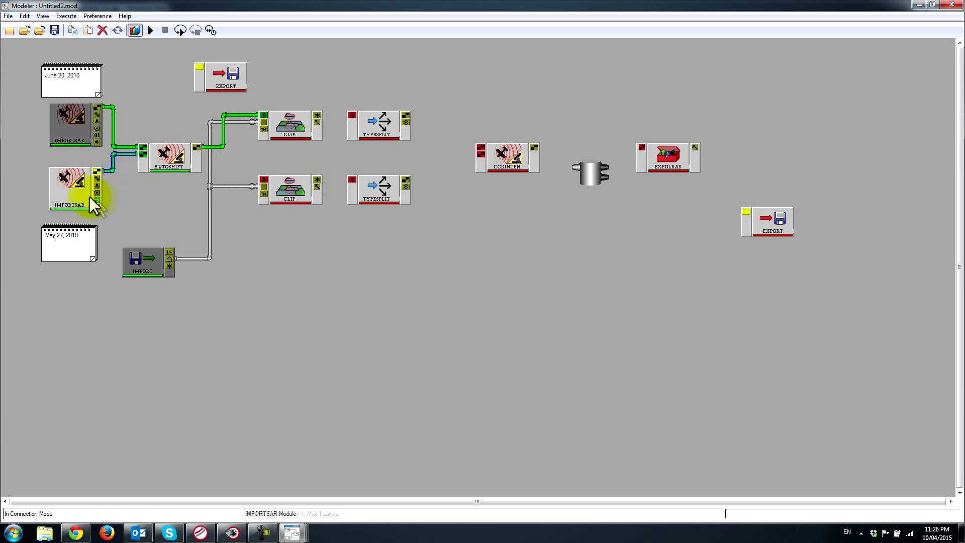
left_click(263, 178)
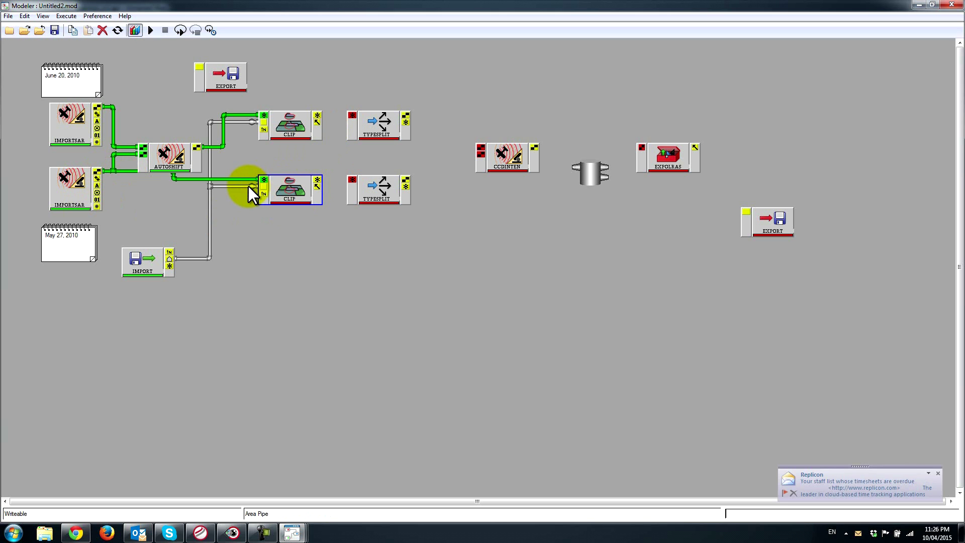
left_click(938, 474)
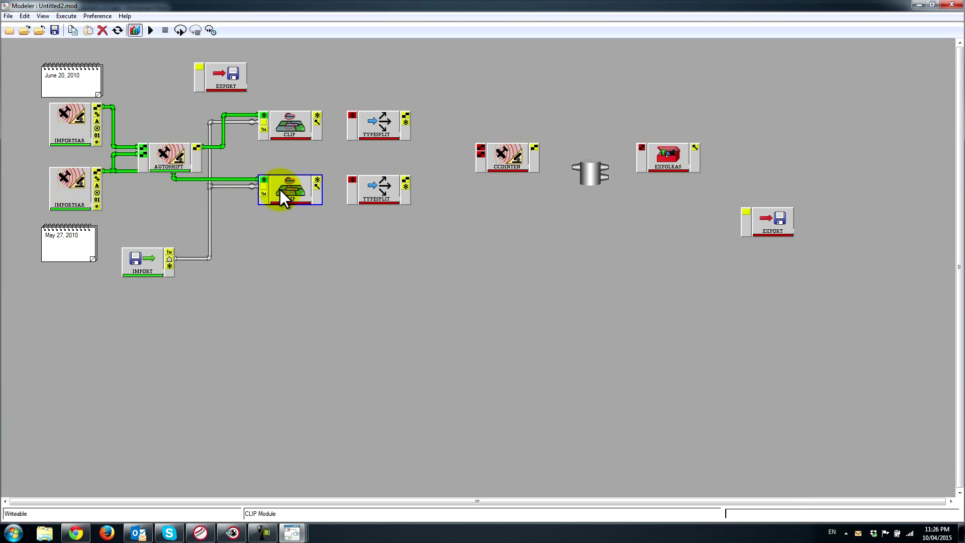
left_click_drag(318, 179, 352, 178)
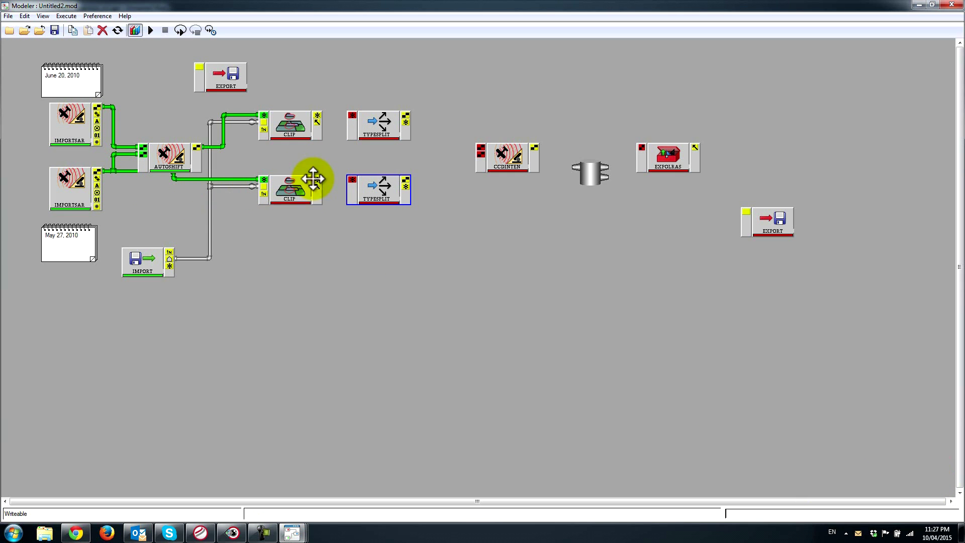
- Link the lower and upper CLIP outputs to their matching TYPESPLIT modules
left_click(318, 180)
left_click(353, 181)
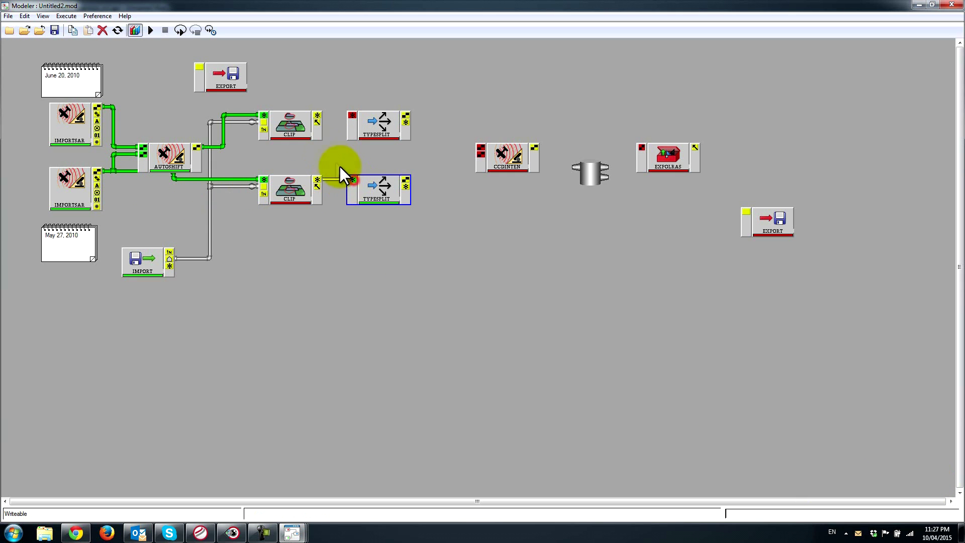
left_click(319, 115)
left_click(352, 116)
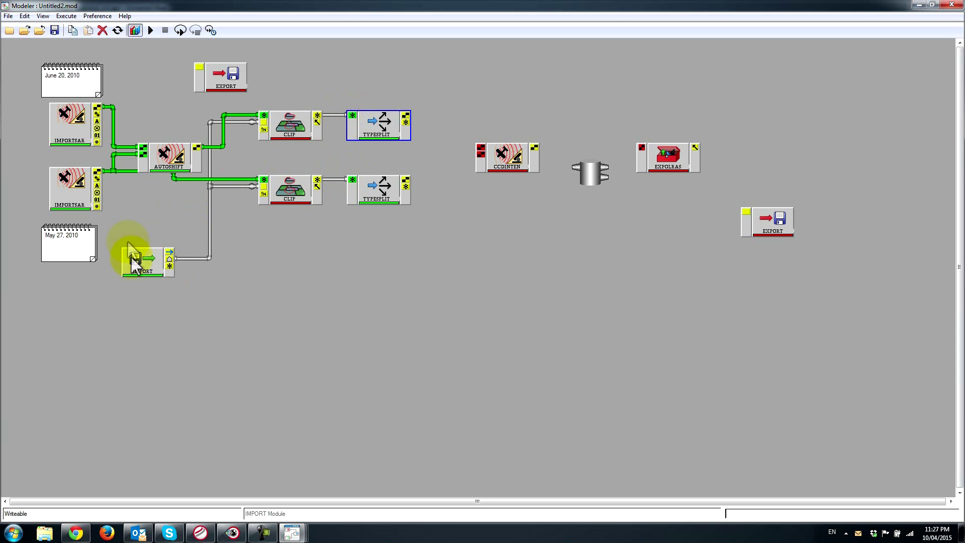
- Accept the upper and lower TYPESPLIT settings with Rasters ticked
double_click(378, 129)
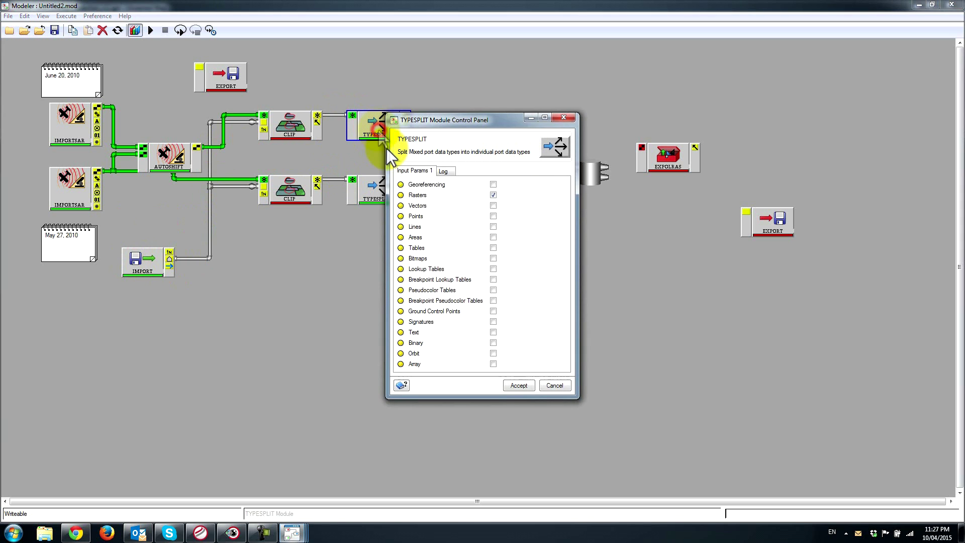
left_click(520, 386)
double_click(386, 196)
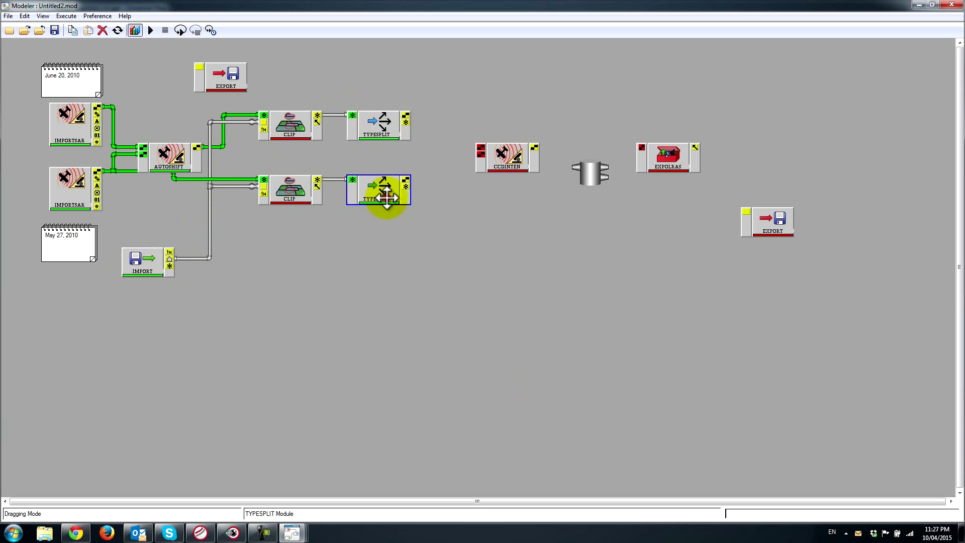
left_click(520, 385)
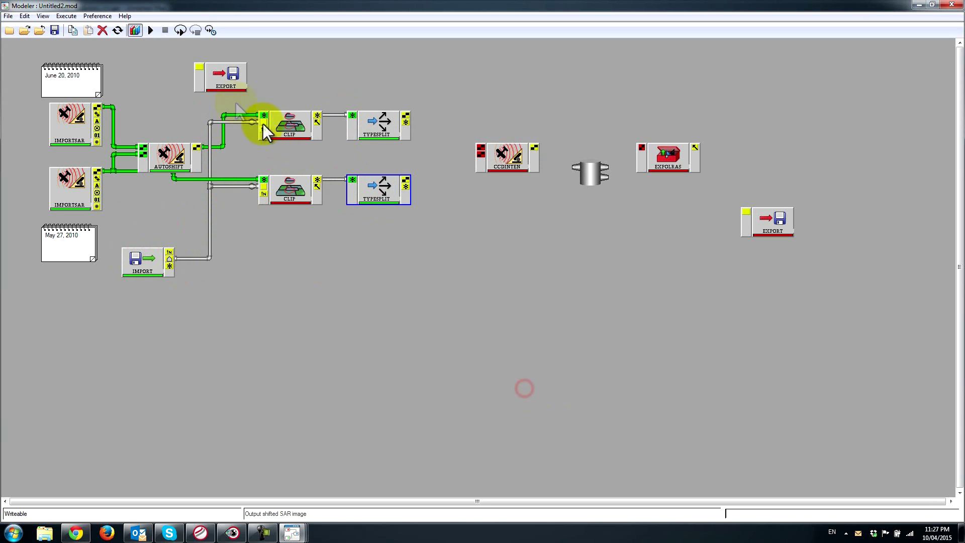
- Set the upper CLIP's Clip Definition Method to 'Select a clip layer'
left_click(289, 128)
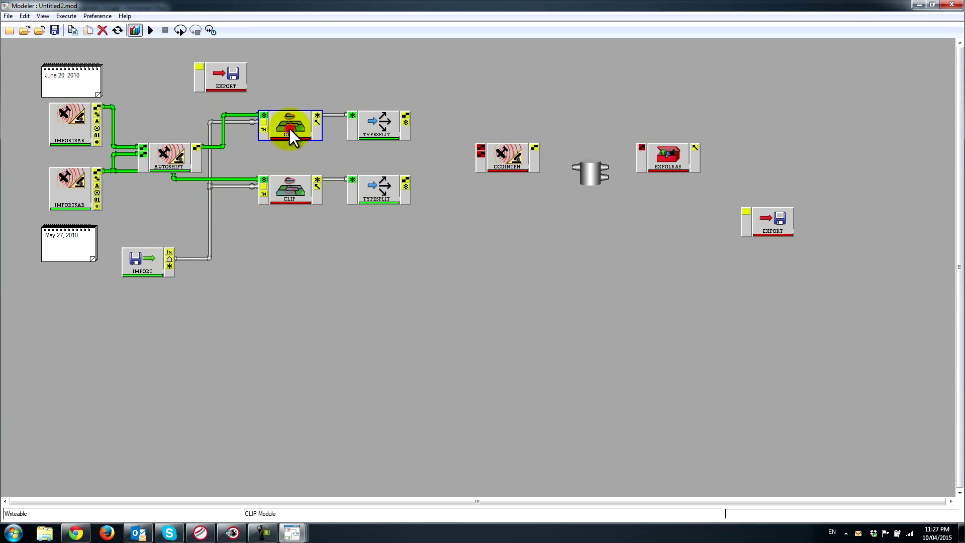
double_click(290, 129)
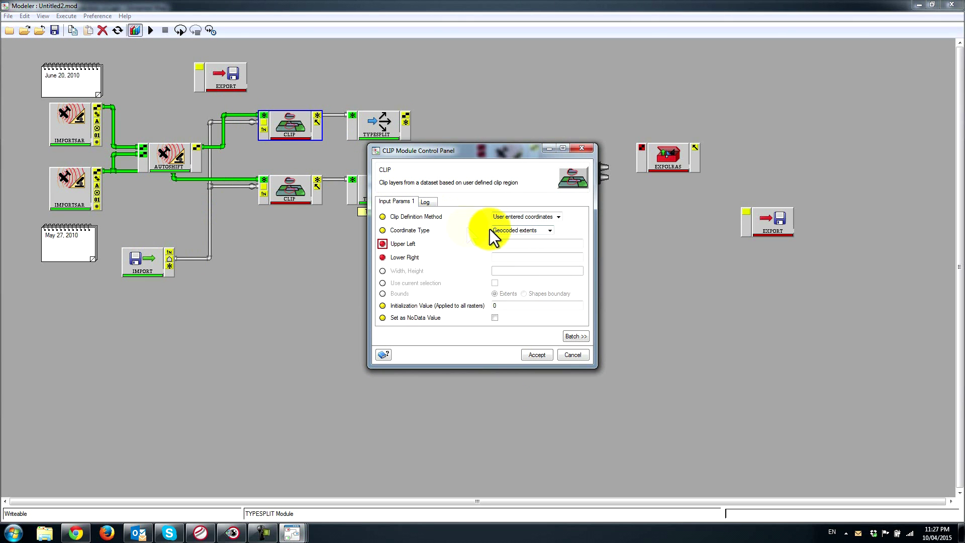
left_click(532, 216)
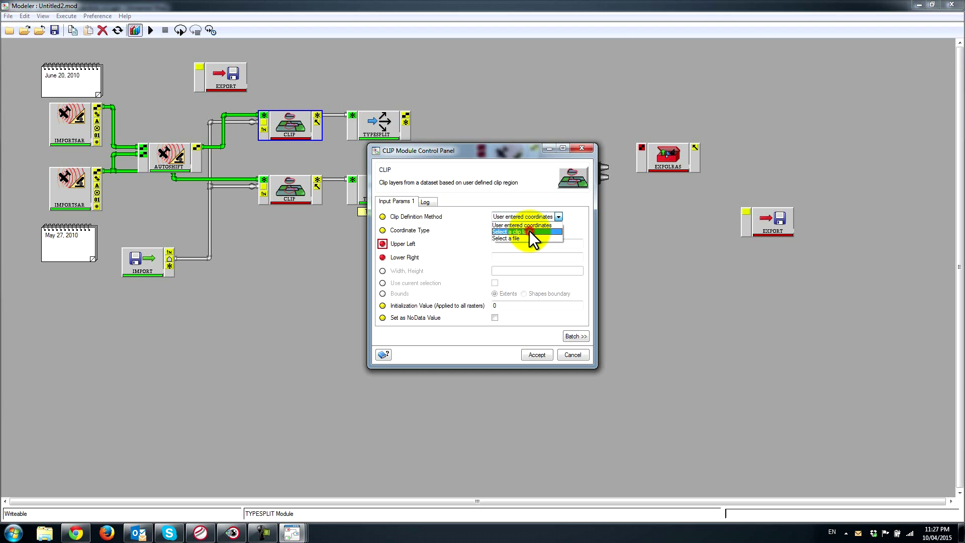
left_click(529, 231)
left_click(538, 355)
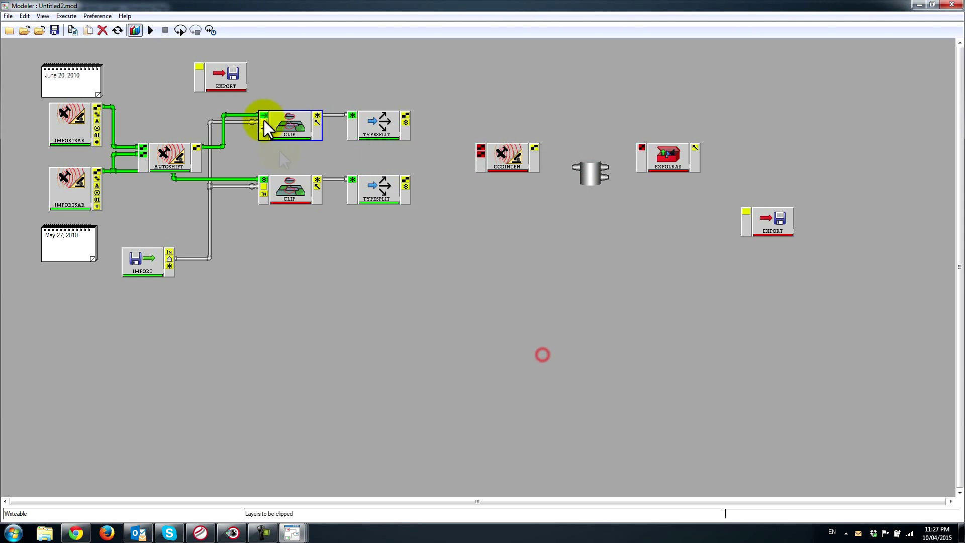
- Set the lower CLIP to 'Select a clip layer' too, then open the top EXPORT module
double_click(291, 187)
left_click(531, 218)
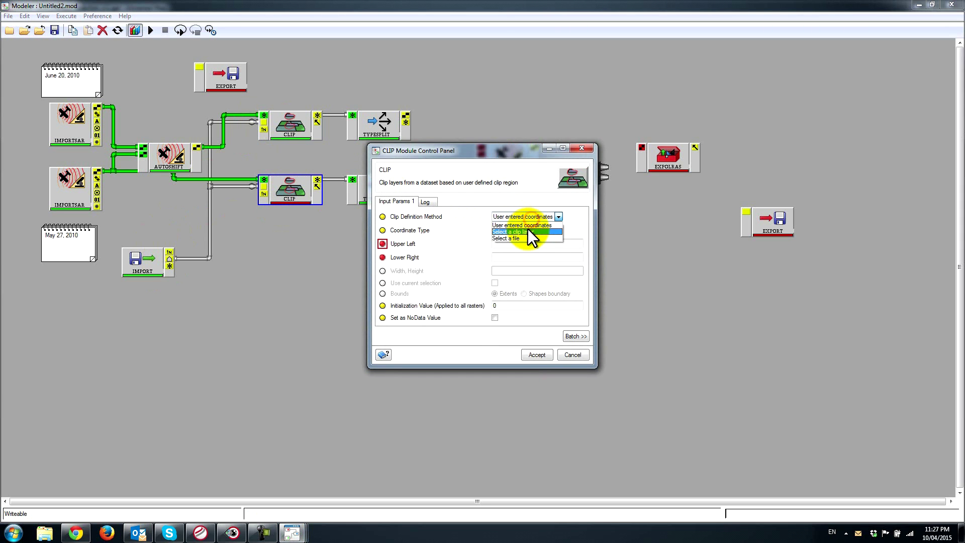
left_click(528, 229)
left_click(547, 355)
left_click(323, 266)
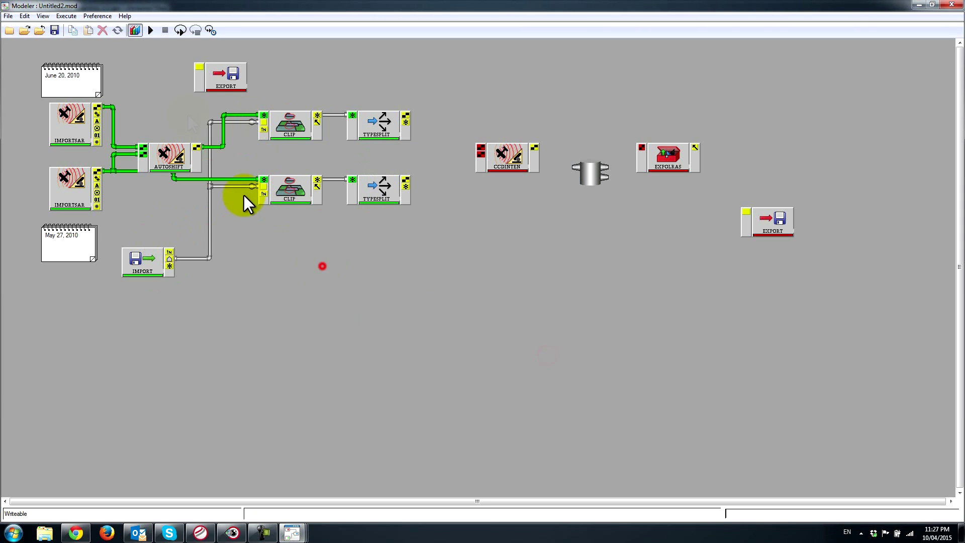
double_click(220, 81)
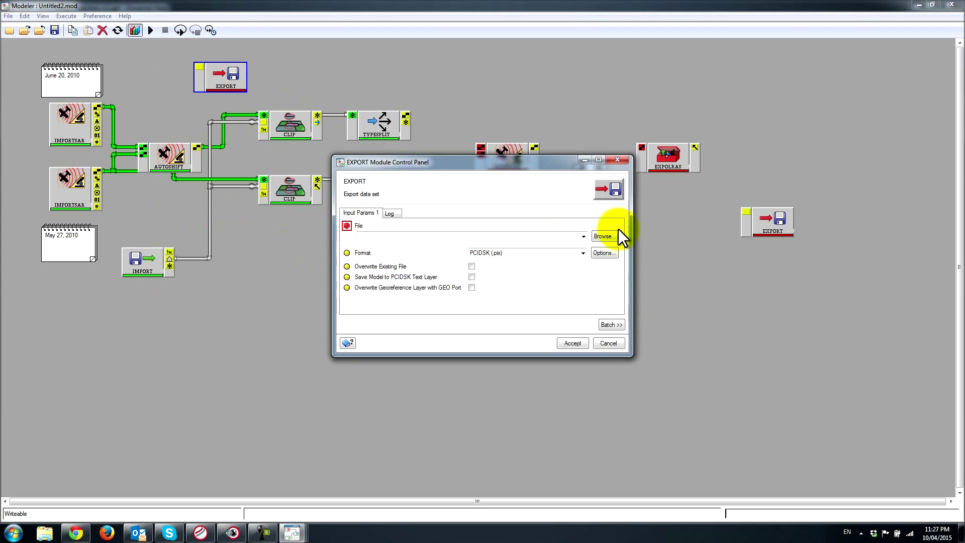
- Set the export file to U14_Jun20_shifted_rc1.pix in the Output folder
left_click(609, 236)
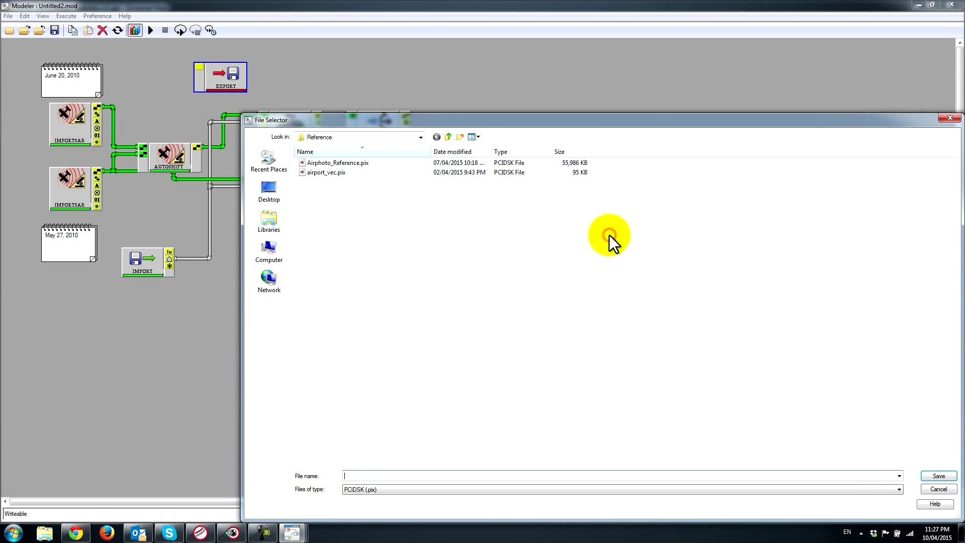
left_click(449, 137)
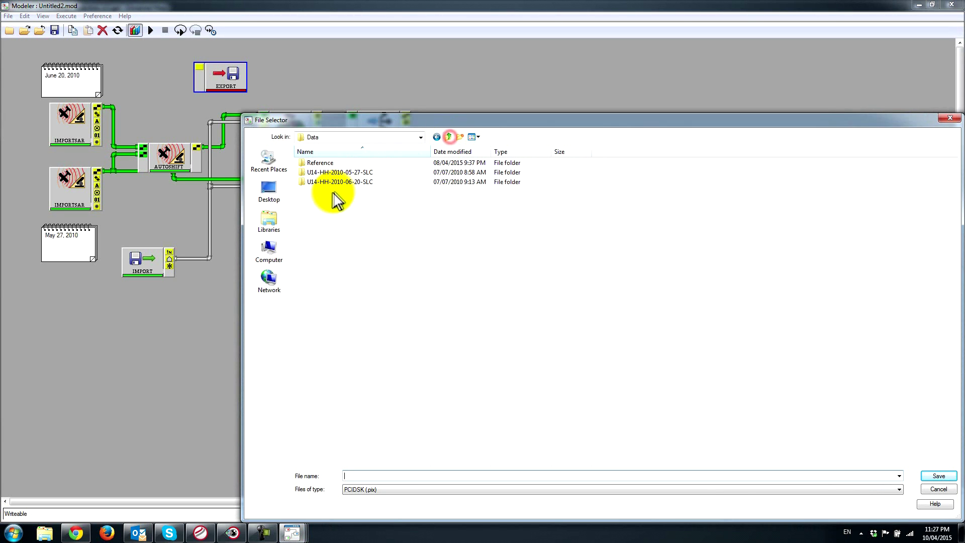
left_click(448, 136)
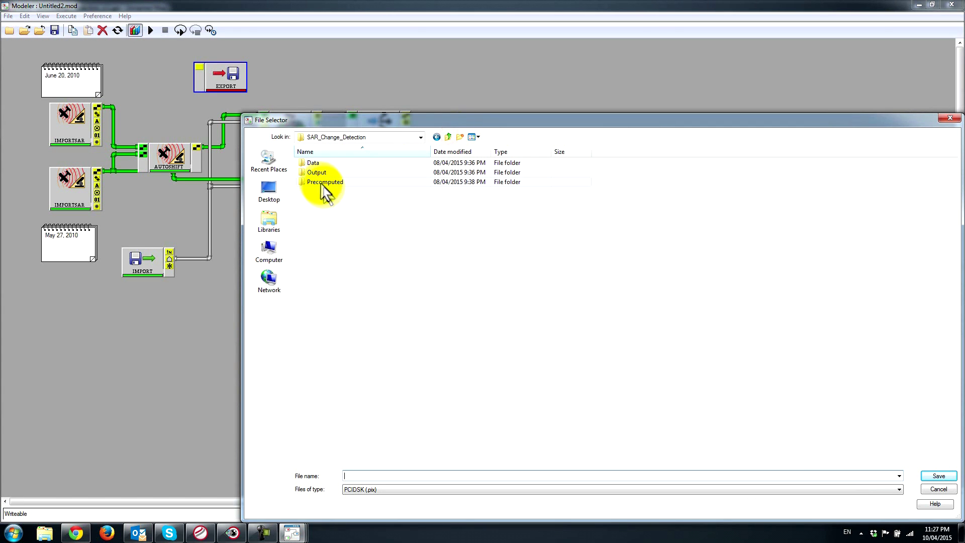
double_click(316, 172)
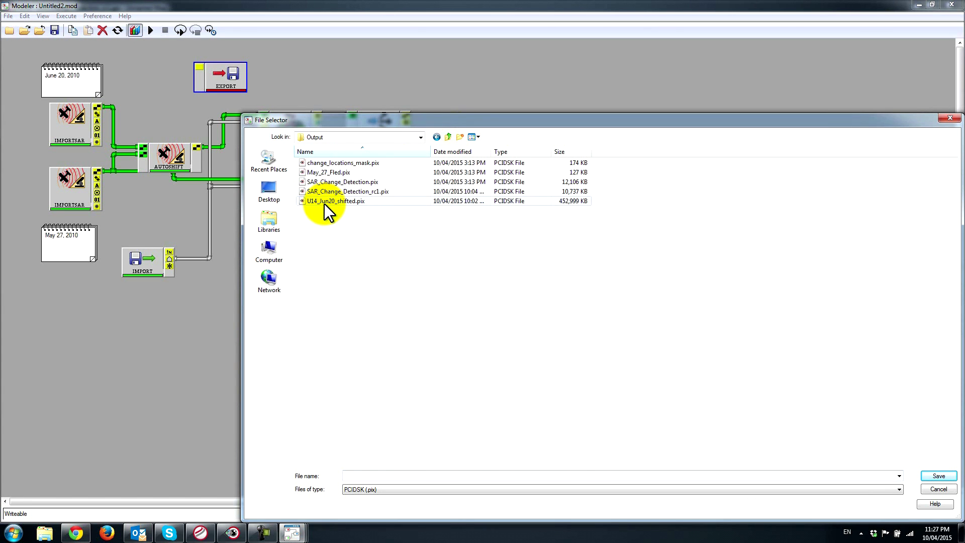
left_click(325, 201)
left_click(427, 476)
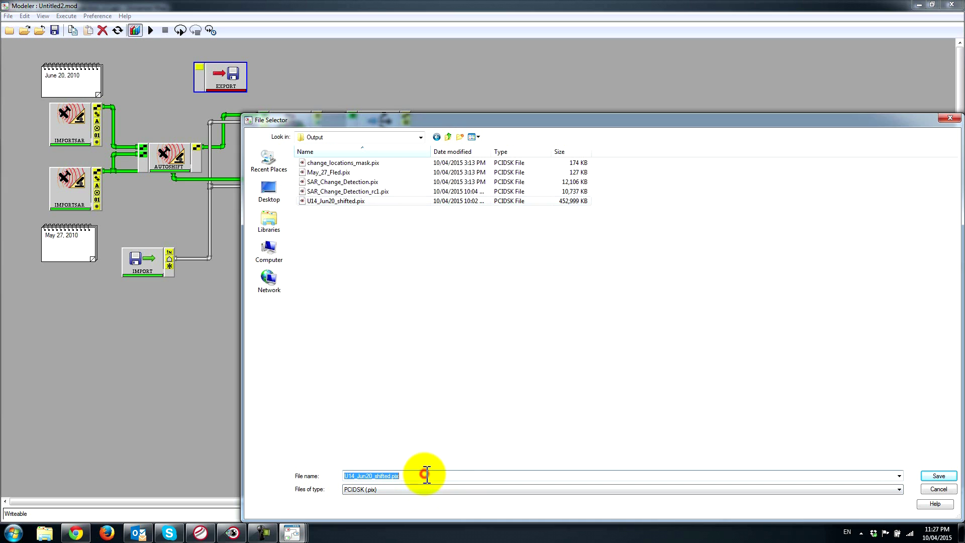
left_click(427, 475)
key("BackSpace")
key("BackSpace")
key("BackSpace")
key("BackSpace")
type("_rc1.pix")
key("Return")
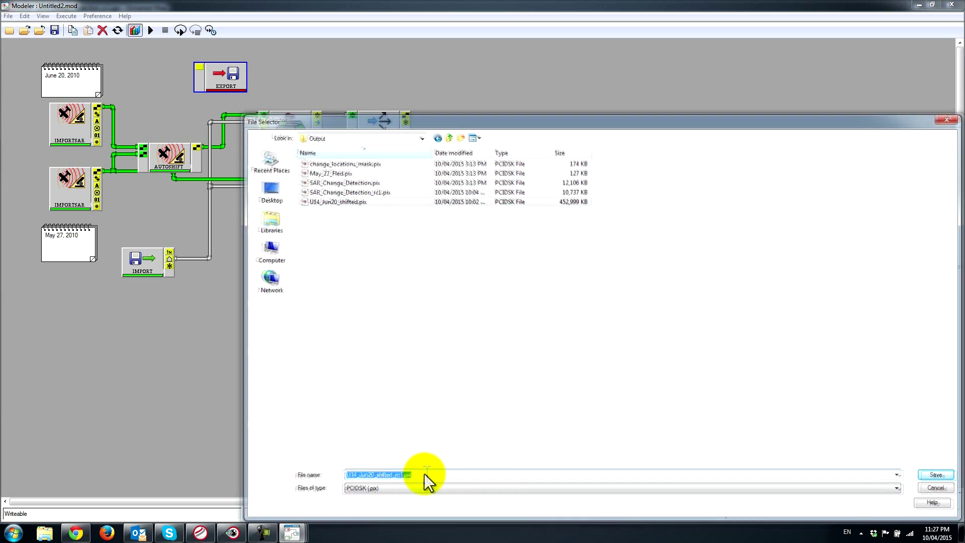
- Tick Overwrite Existing File, accept, and connect AUTOSHIFT's output to the top EXPORT
left_click(471, 266)
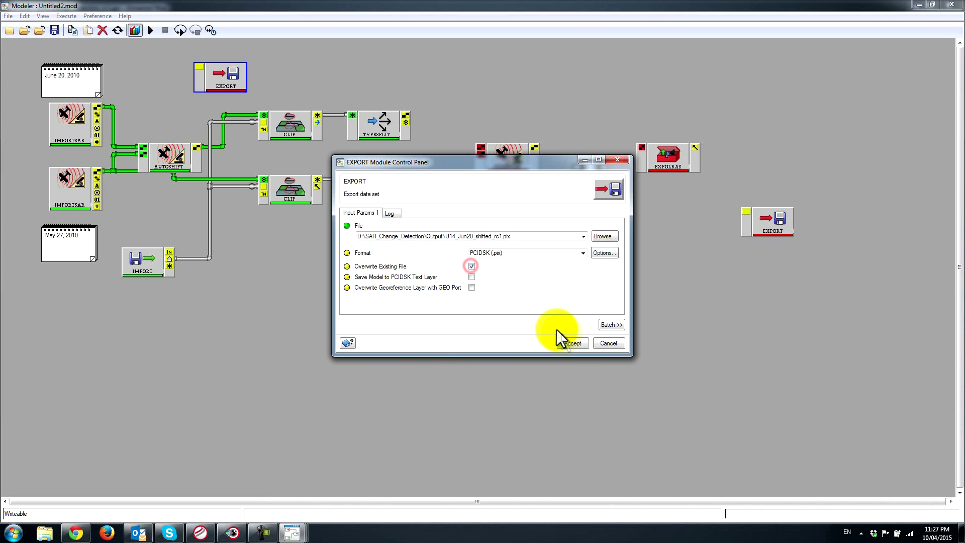
left_click(574, 345)
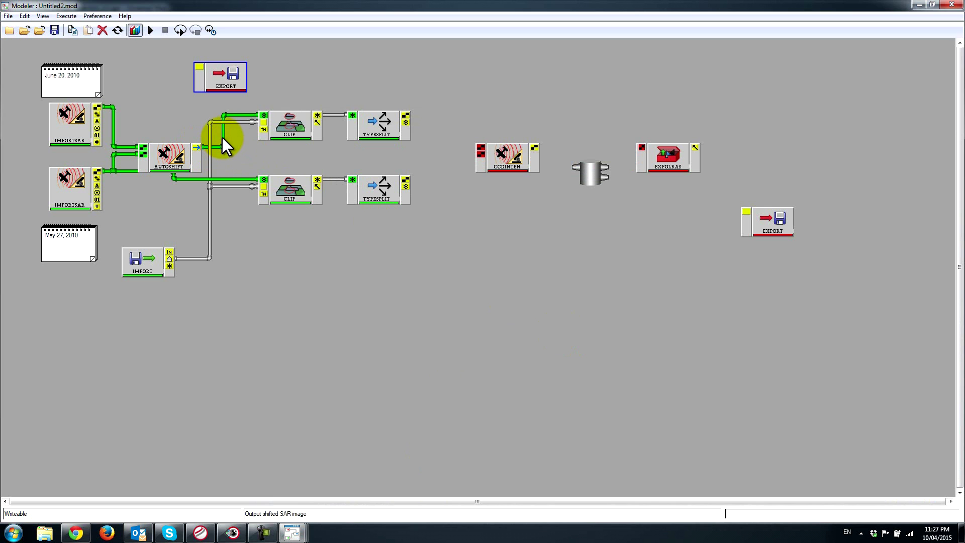
left_click_drag(222, 138, 258, 65)
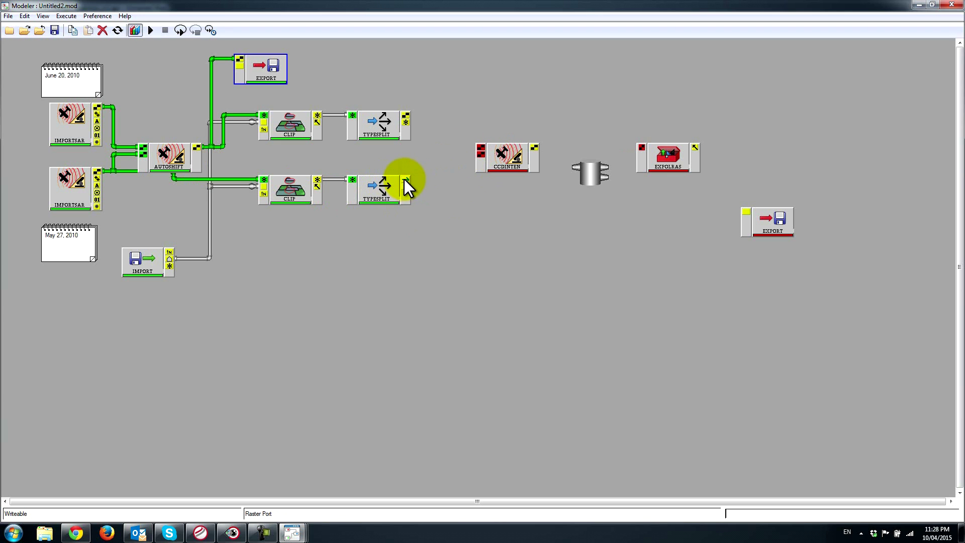
left_click_drag(405, 180, 482, 148)
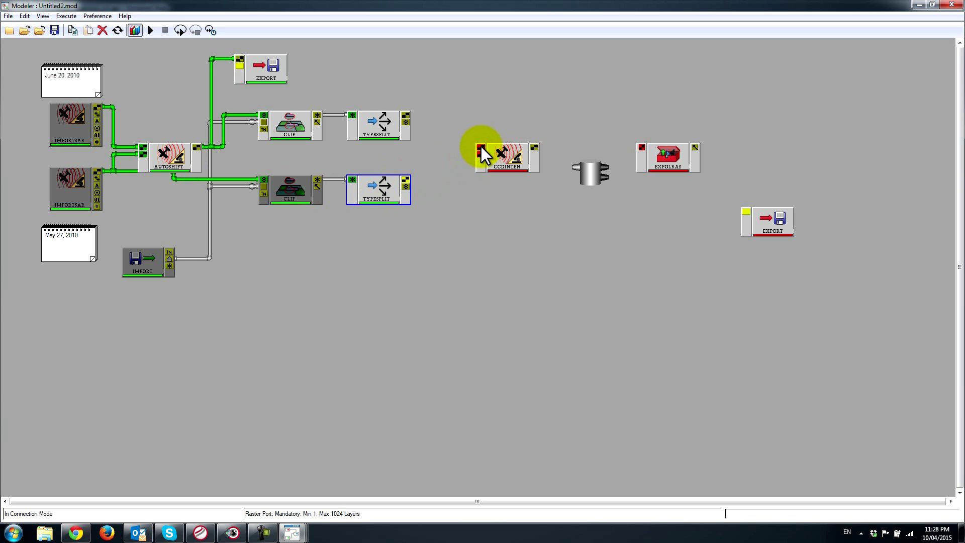
- Connect both TYPESPLIT outputs to CCDINTEN and CCDINTEN to the SPLIT connector
left_click(481, 148)
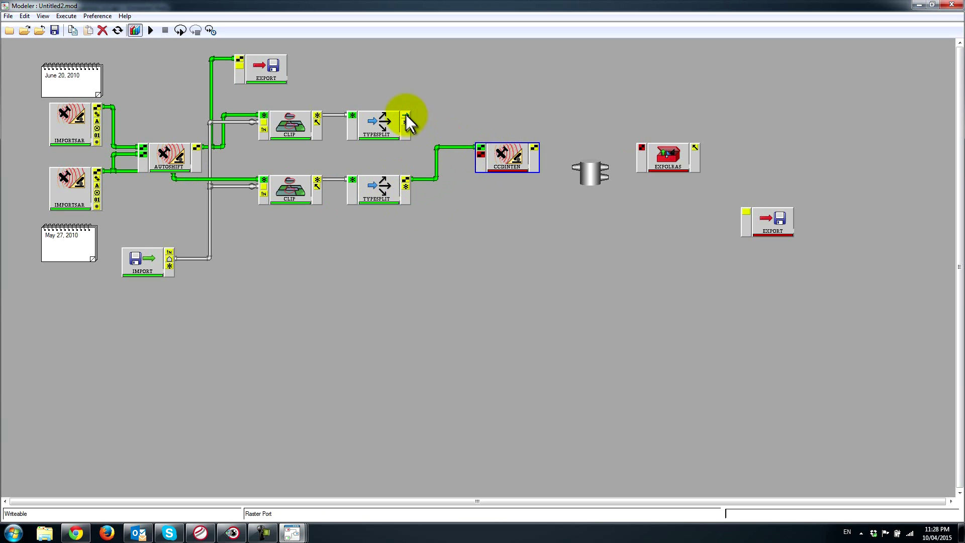
left_click(404, 114)
left_click(478, 155)
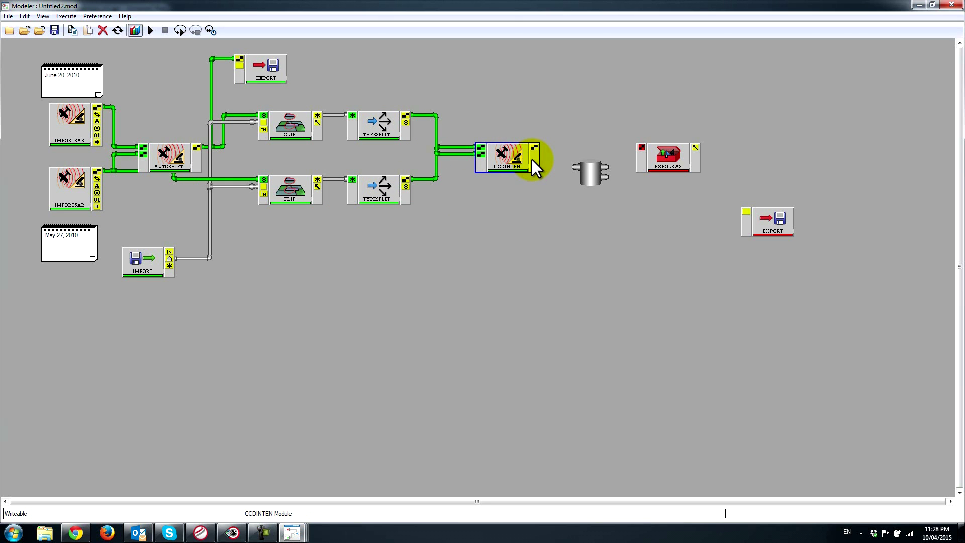
left_click(536, 146)
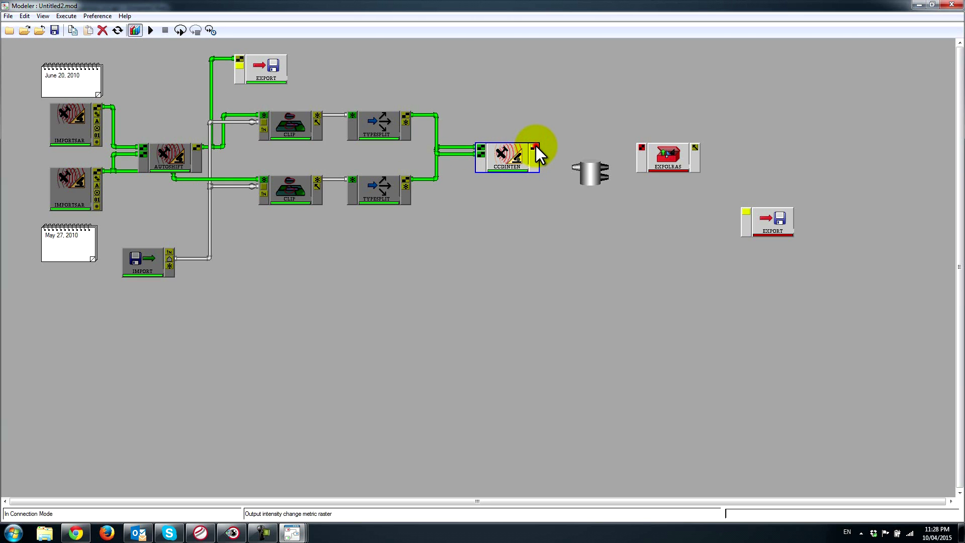
left_click(572, 167)
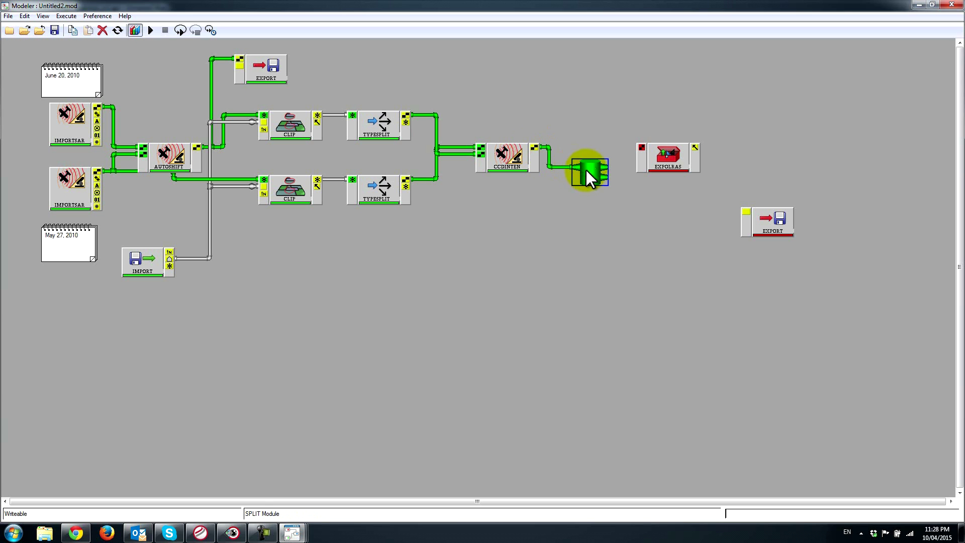
mouse_move(586, 169)
left_mouse_down()
mouse_move(574, 164)
mouse_move(578, 173)
left_mouse_up()
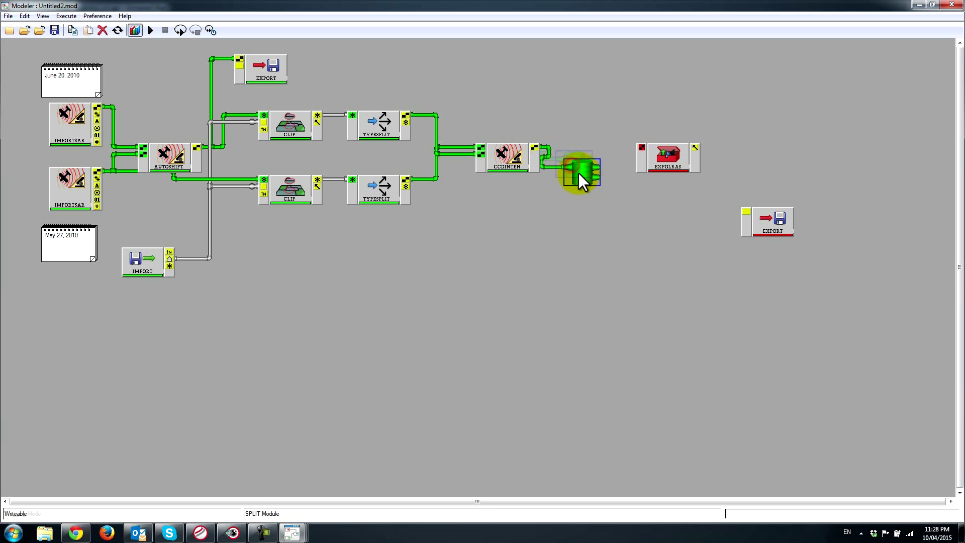
left_click_drag(674, 149, 682, 126)
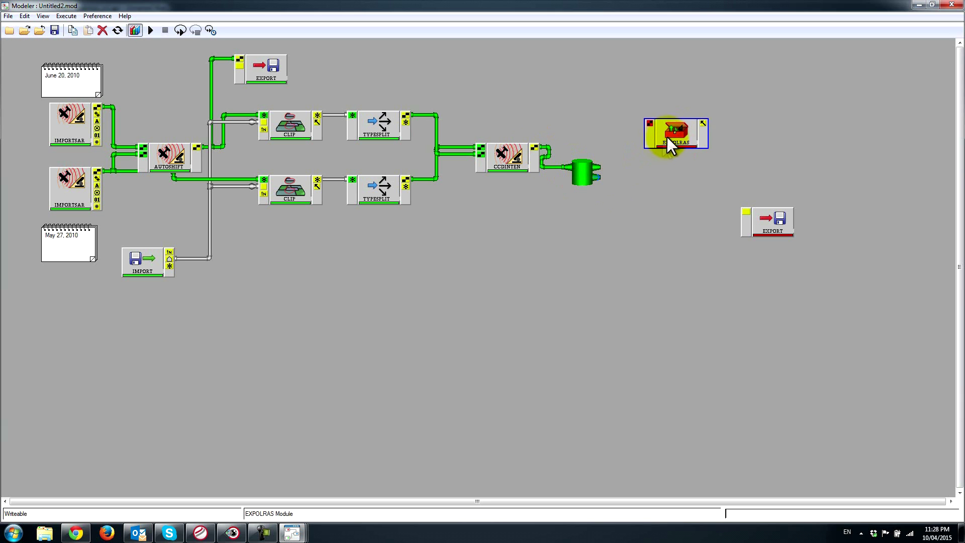
left_click_drag(667, 137, 652, 134)
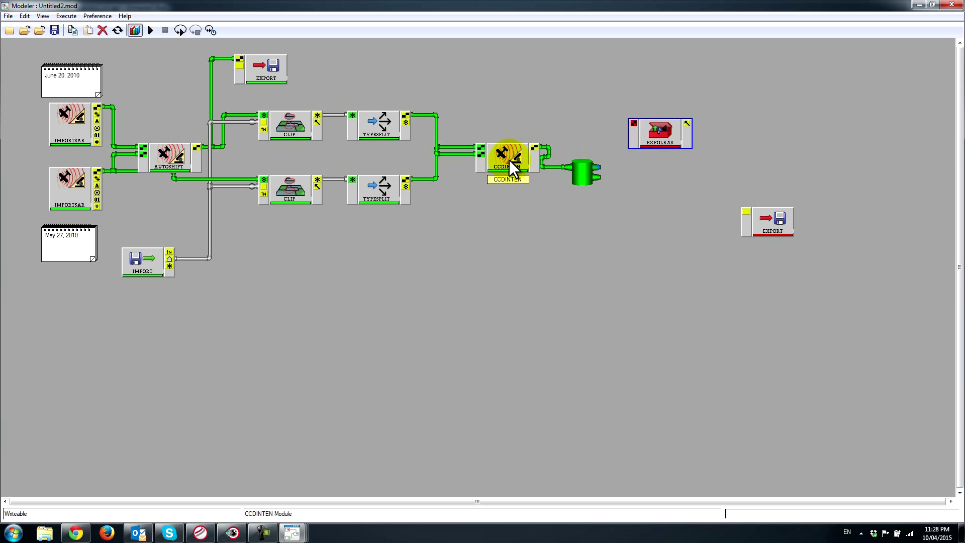
- Link SPLIT to EXPOLRAS, add two EXPOLRAS copies, and link SPLIT outputs to them
left_click(596, 177)
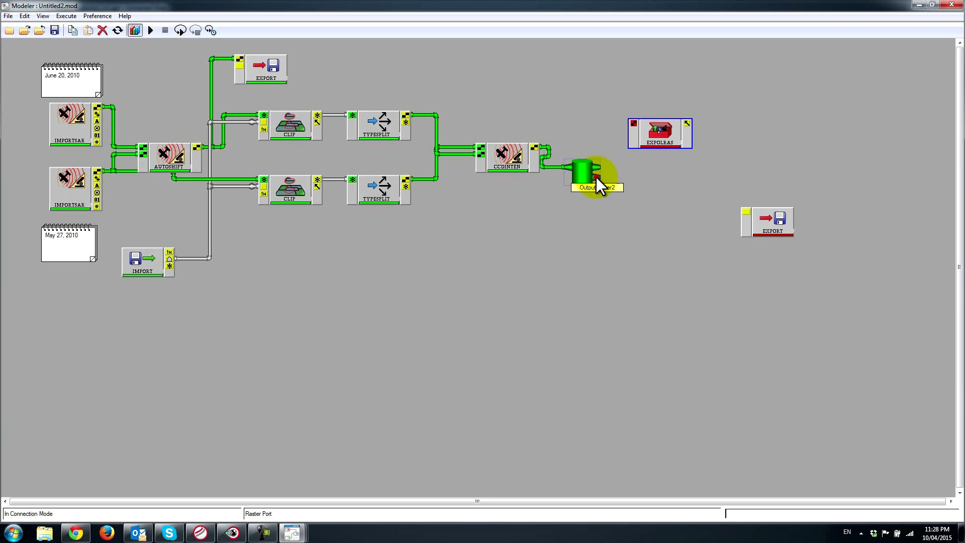
left_click(634, 122)
left_click_drag(662, 133, 685, 137)
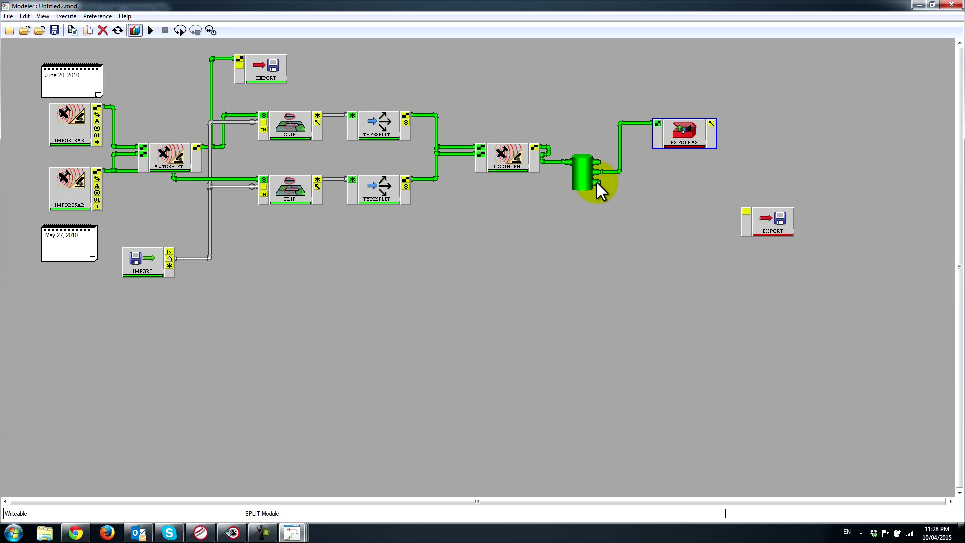
right_click(683, 134)
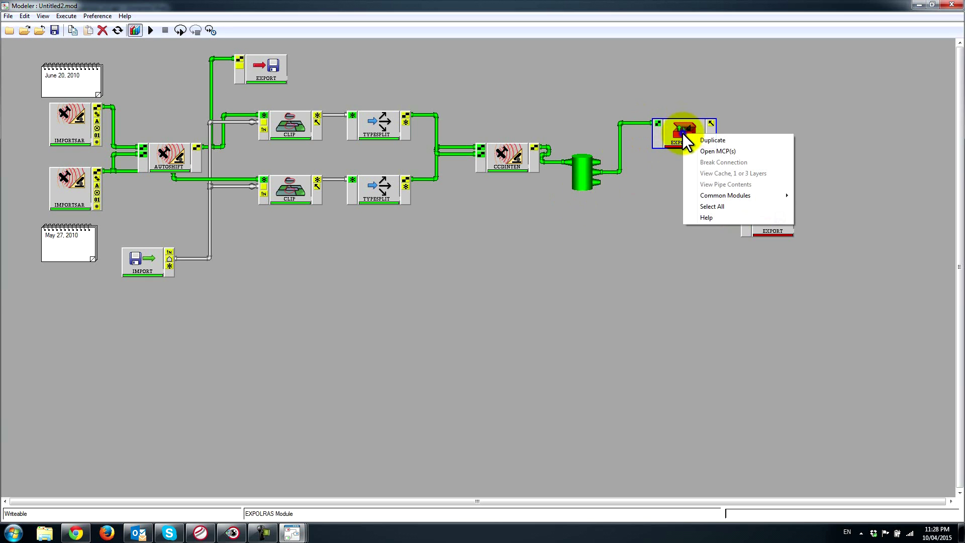
left_click(696, 140)
left_click(685, 86)
right_click(690, 90)
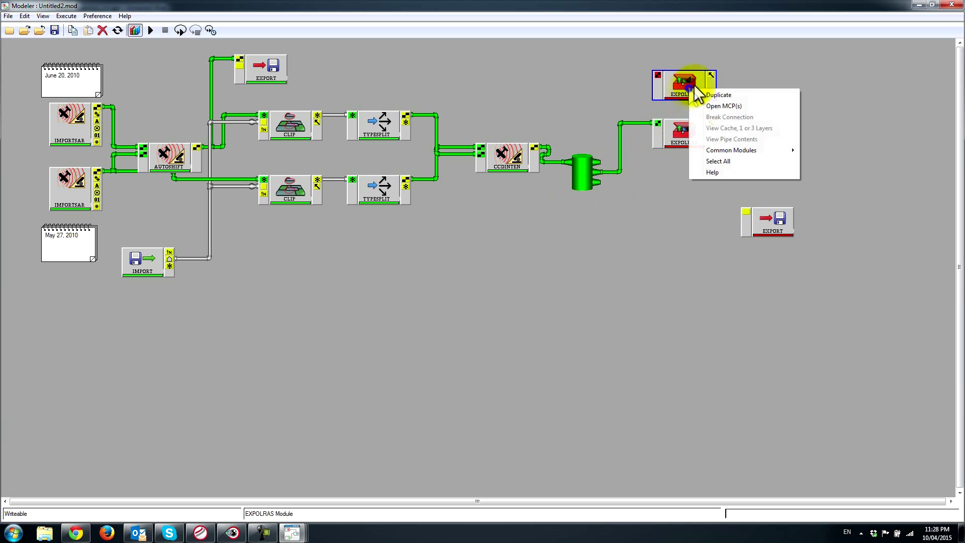
left_click(718, 95)
left_click(765, 86)
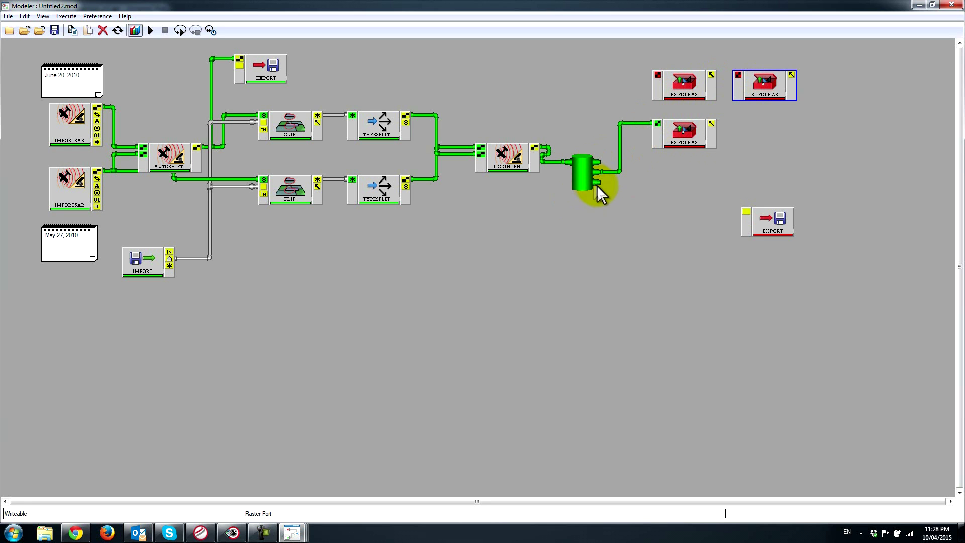
left_click_drag(596, 181, 659, 75)
left_click_drag(595, 187, 738, 73)
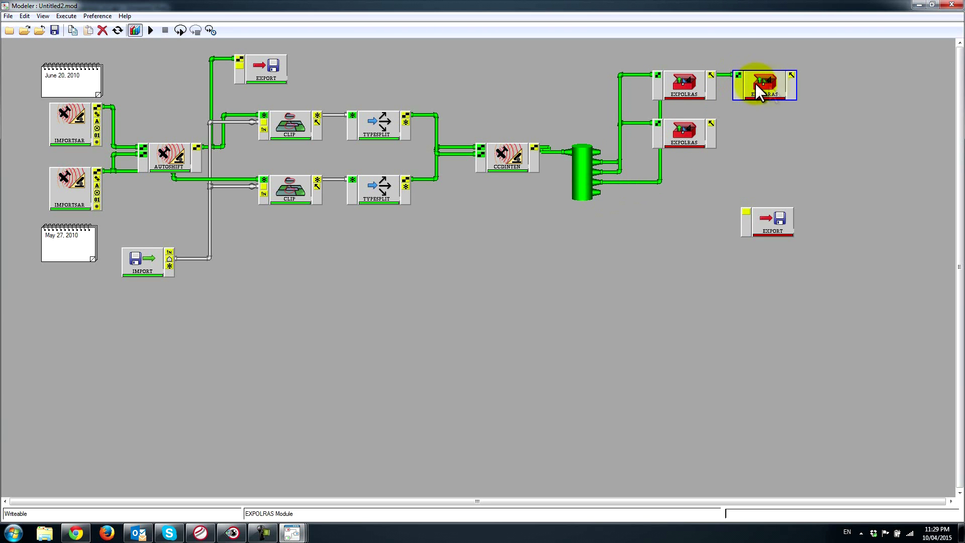
- Delete the two extra EXPOLRAS modules and connect the remaining EXPOLRAS to EXPORT
left_click(678, 88)
key("Delete")
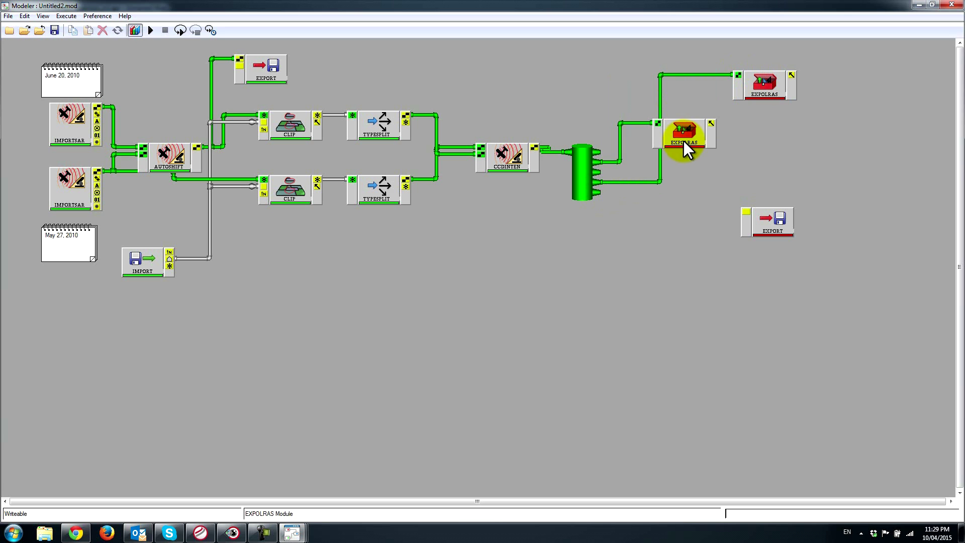
left_click(684, 141)
key("Delete")
left_click_drag(761, 86, 676, 148)
left_click_drag(770, 221, 777, 190)
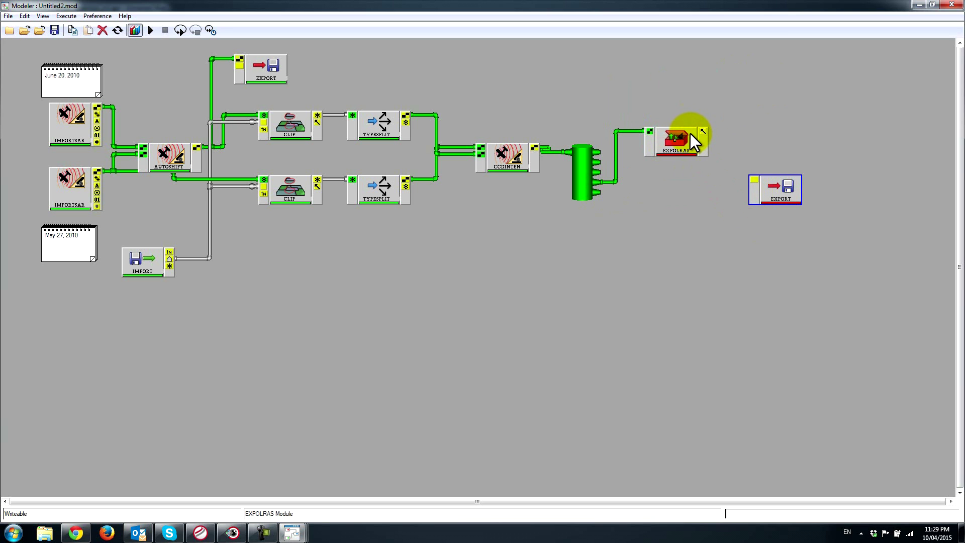
left_click_drag(701, 131, 755, 179)
- Save the final EXPORT as Output/SAR_Change_Detection_rc2.pix with Overwrite Existing File ticked
double_click(778, 188)
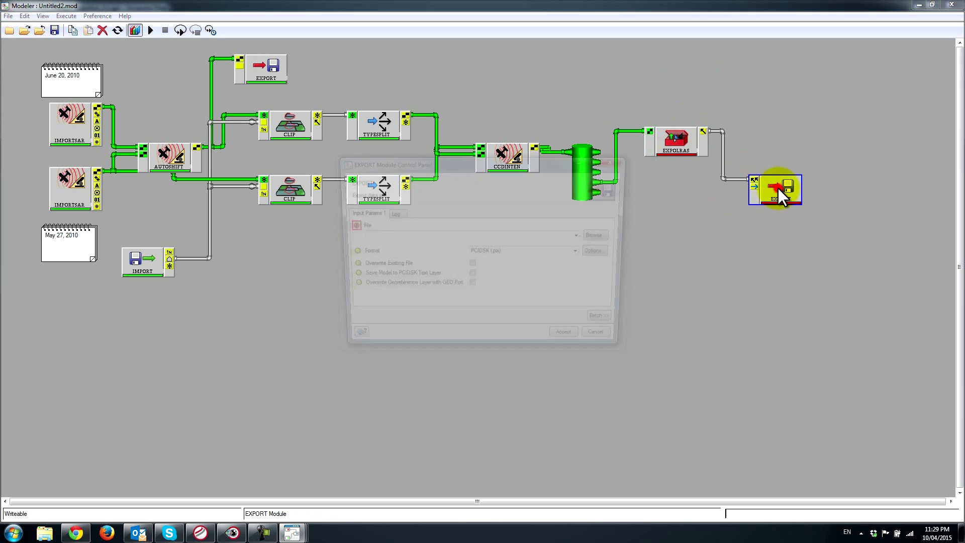
left_click(601, 236)
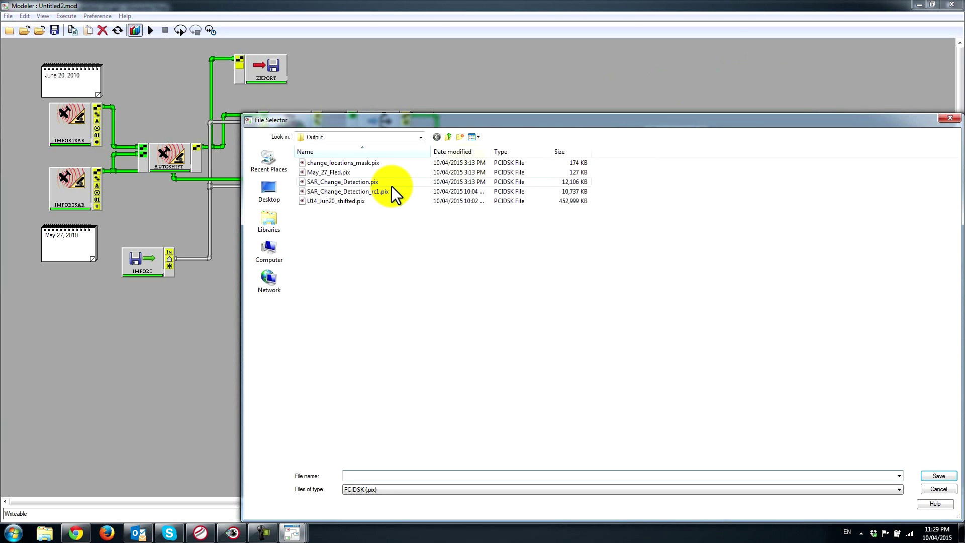
left_click(448, 138)
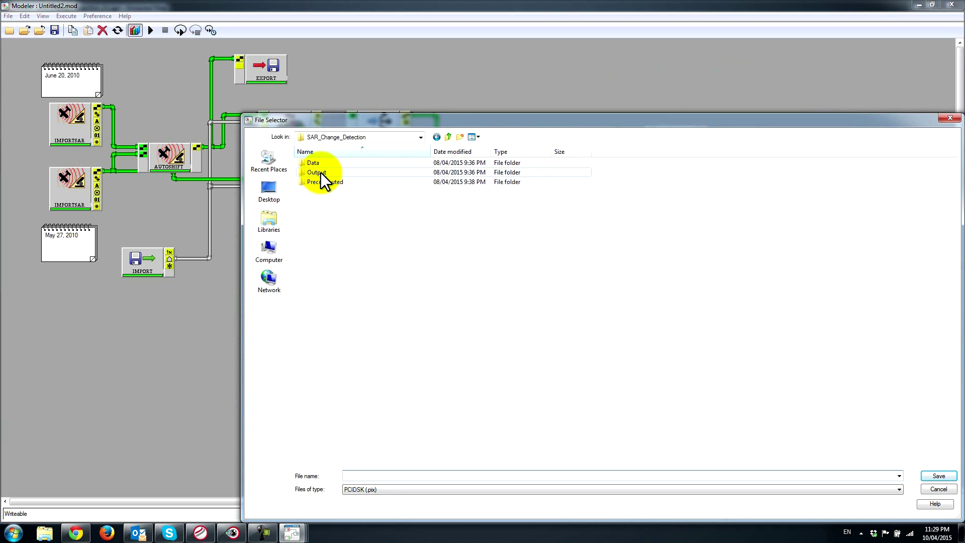
double_click(322, 172)
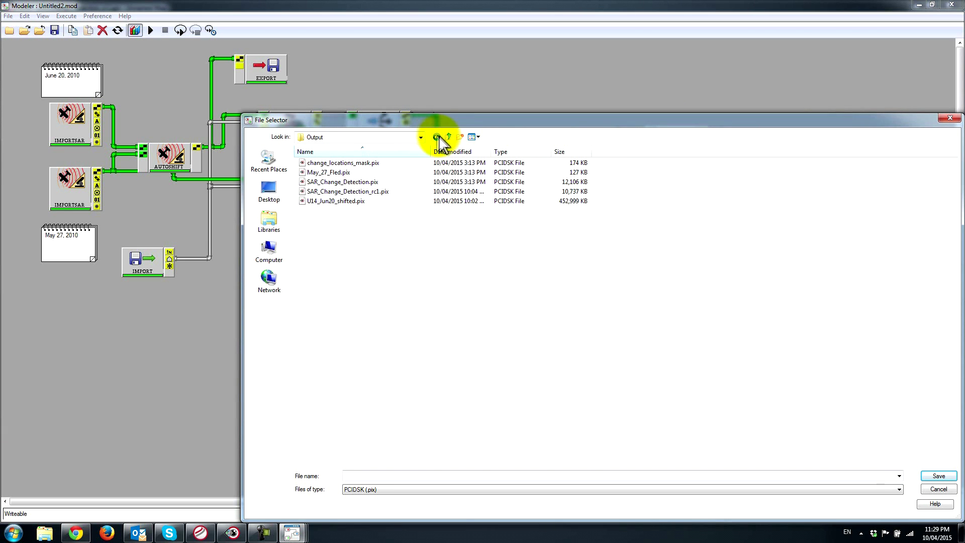
left_click(336, 192)
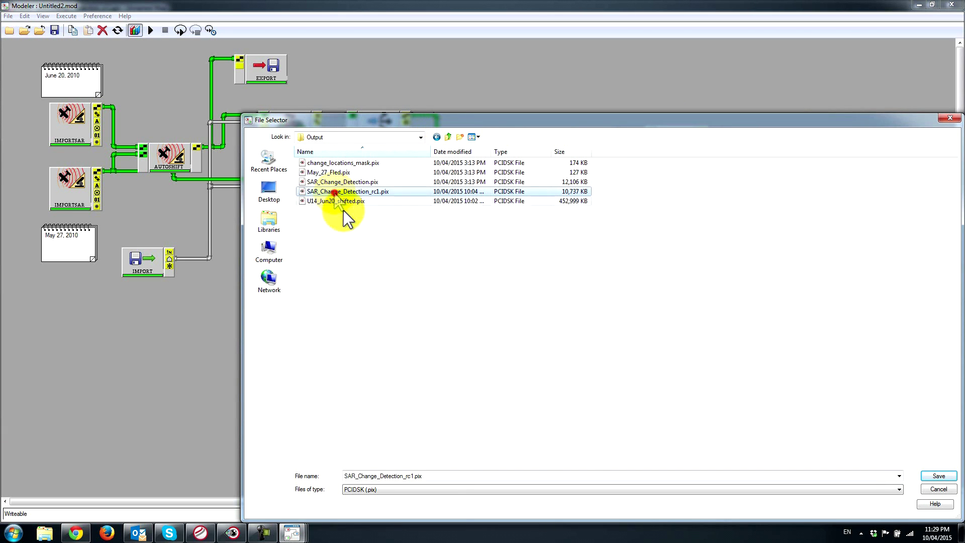
left_click(449, 479)
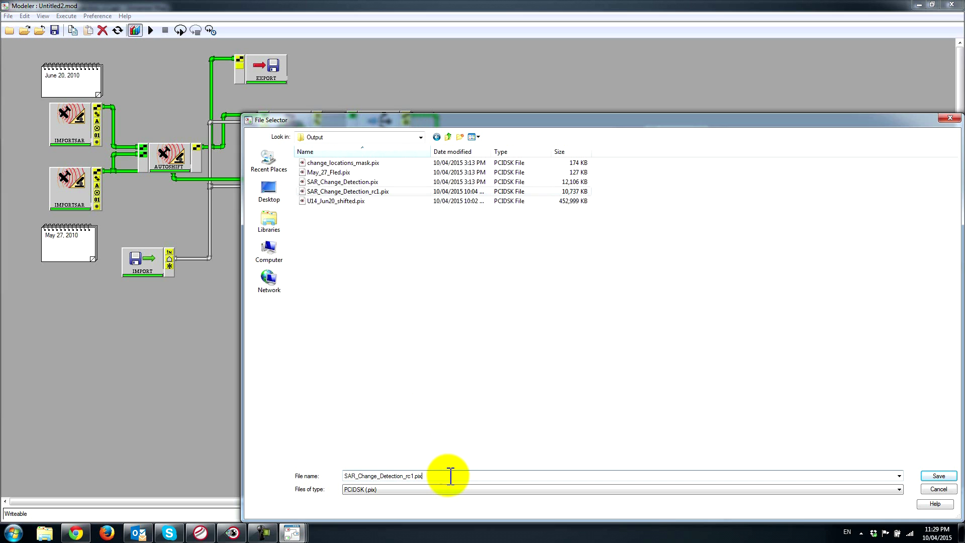
key("Left")
key("Left")
key("Left")
type("2")
key("BackSpace")
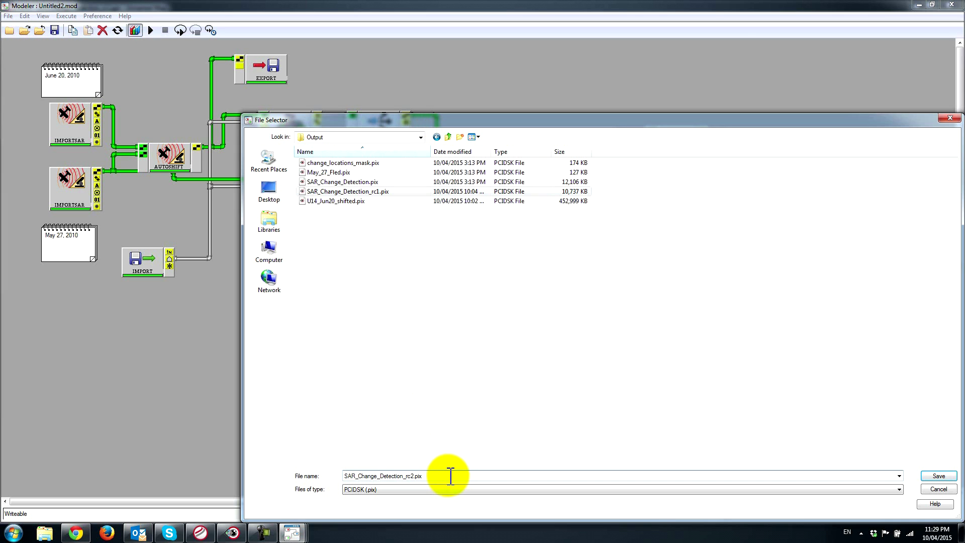
left_click(936, 477)
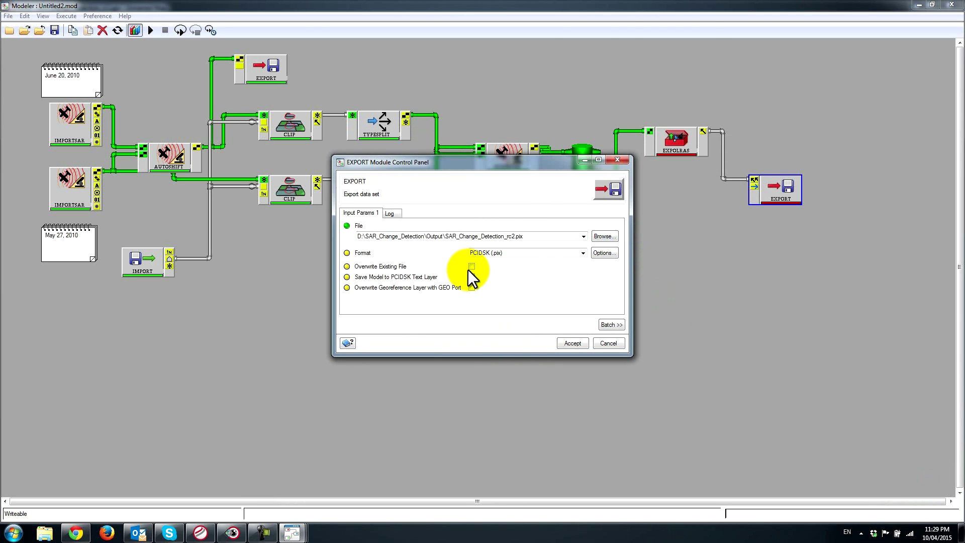
left_click(471, 267)
left_click(574, 344)
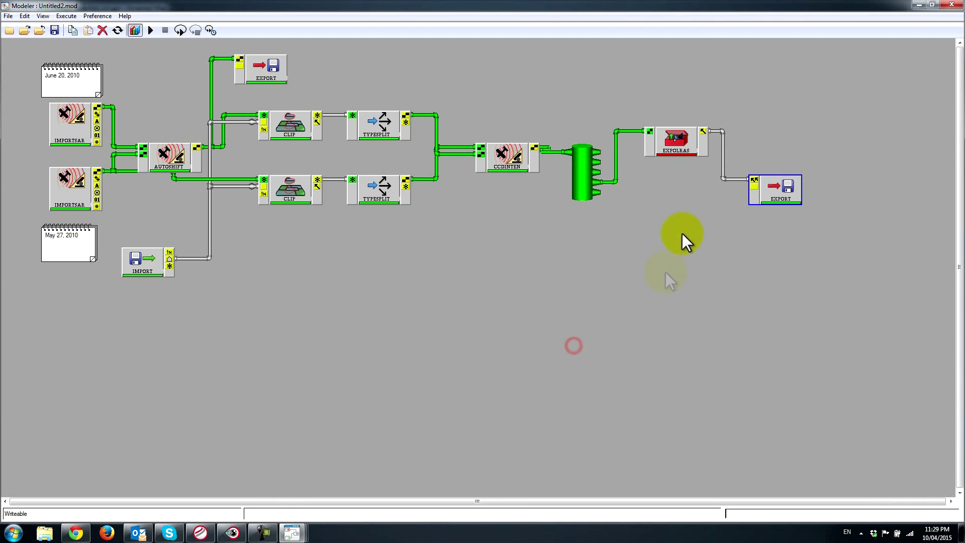
- In EXPOLRAS, enter Threshold minimum 95 and Minimum area 25 pixels, then accept
double_click(676, 143)
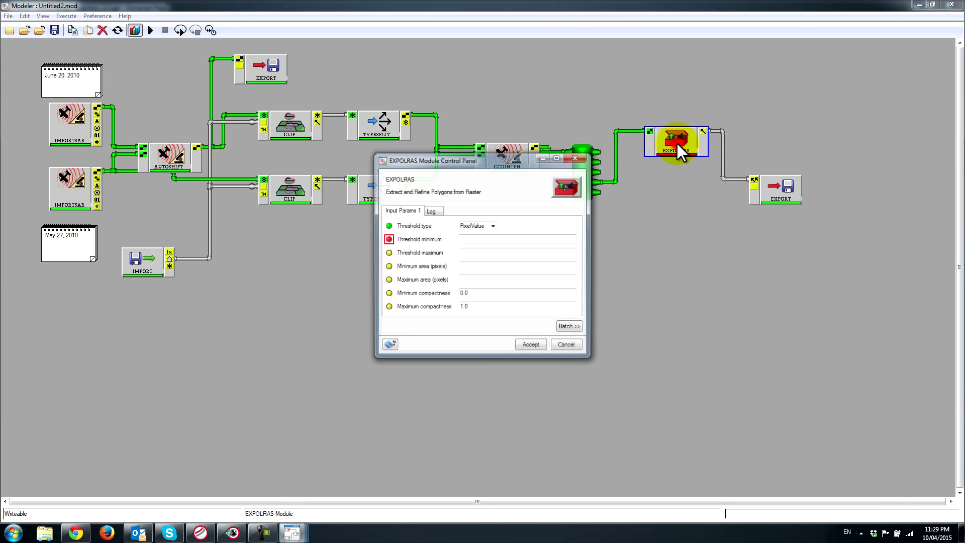
left_click_drag(444, 160, 249, 139)
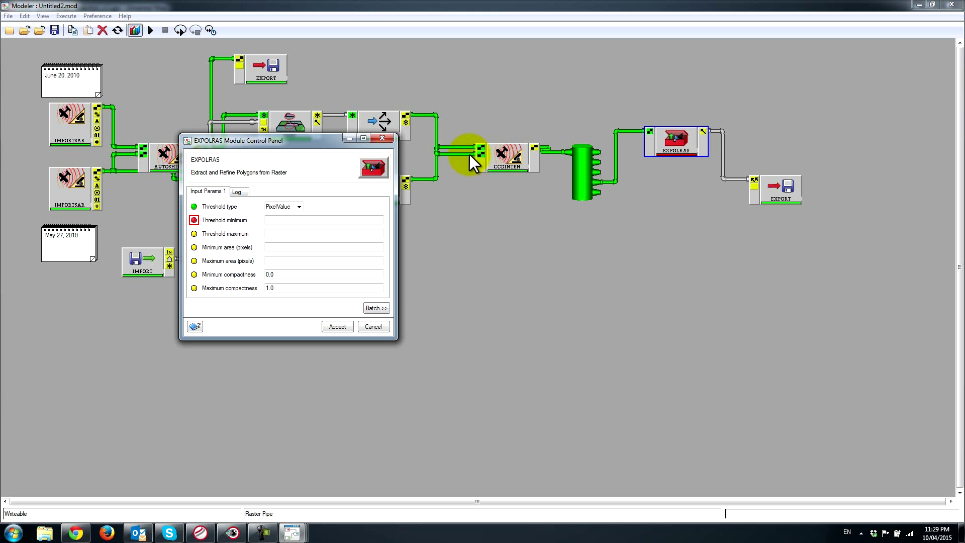
left_click(295, 224)
type("95")
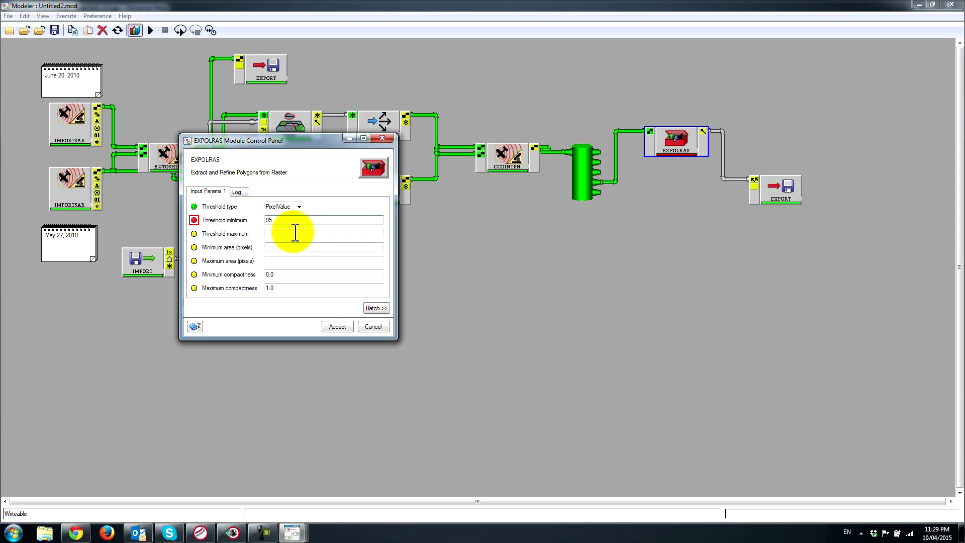
left_click(296, 232)
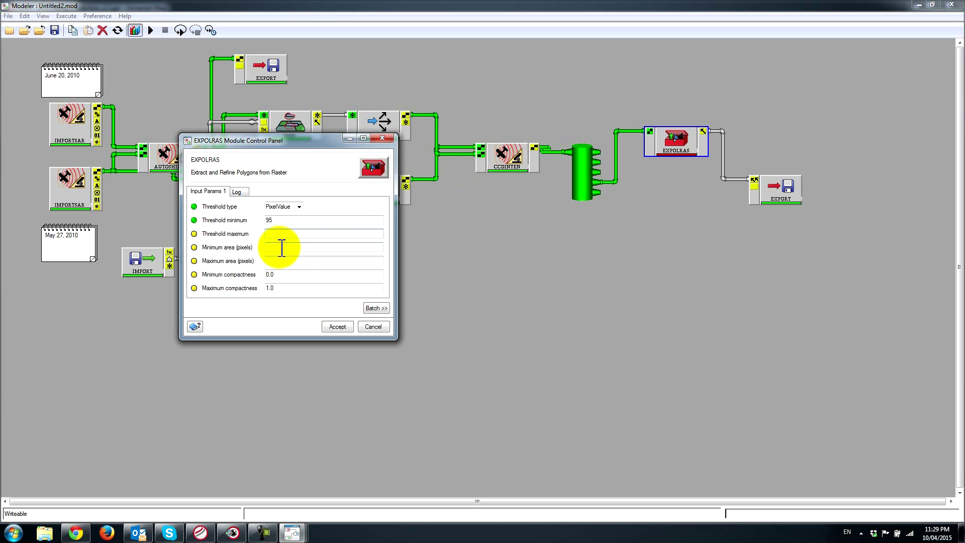
left_click(281, 248)
type("25")
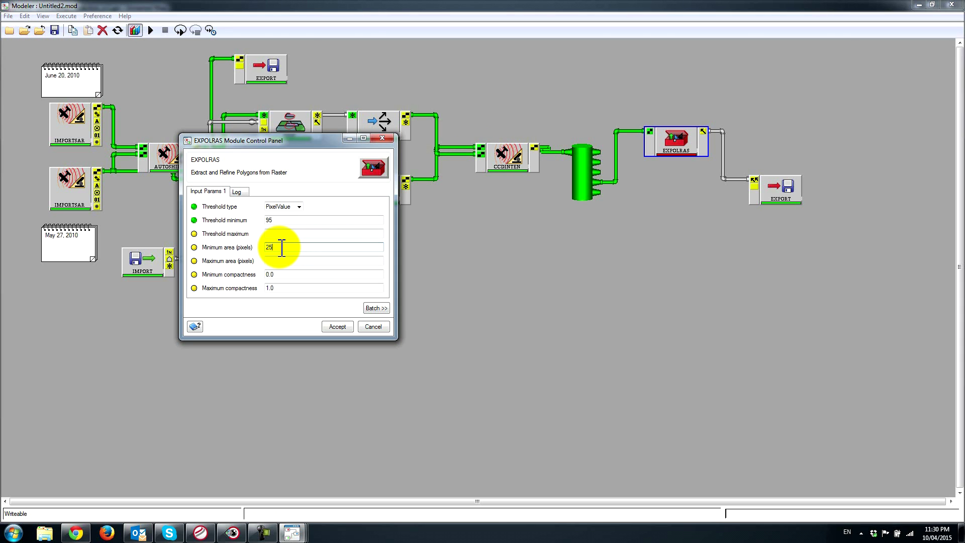
left_click(336, 327)
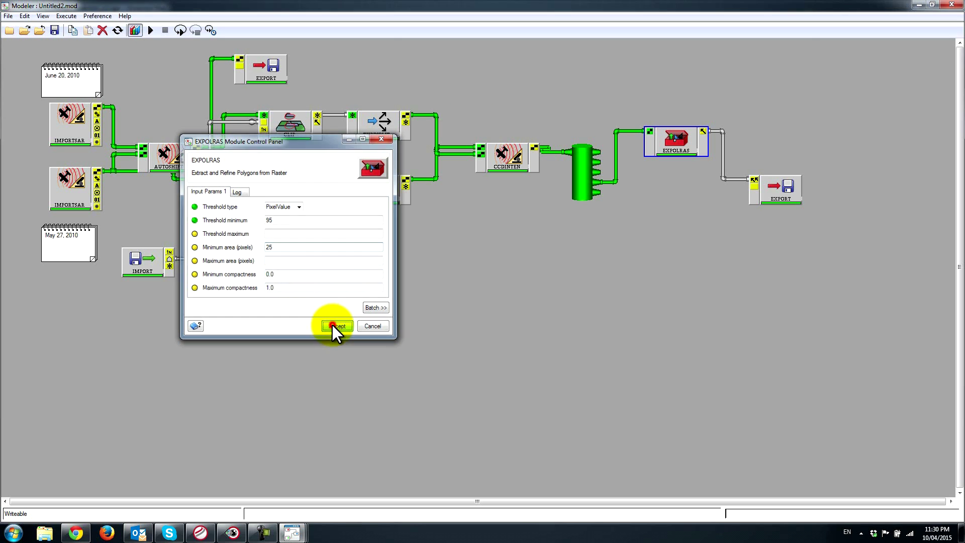
left_click(593, 290)
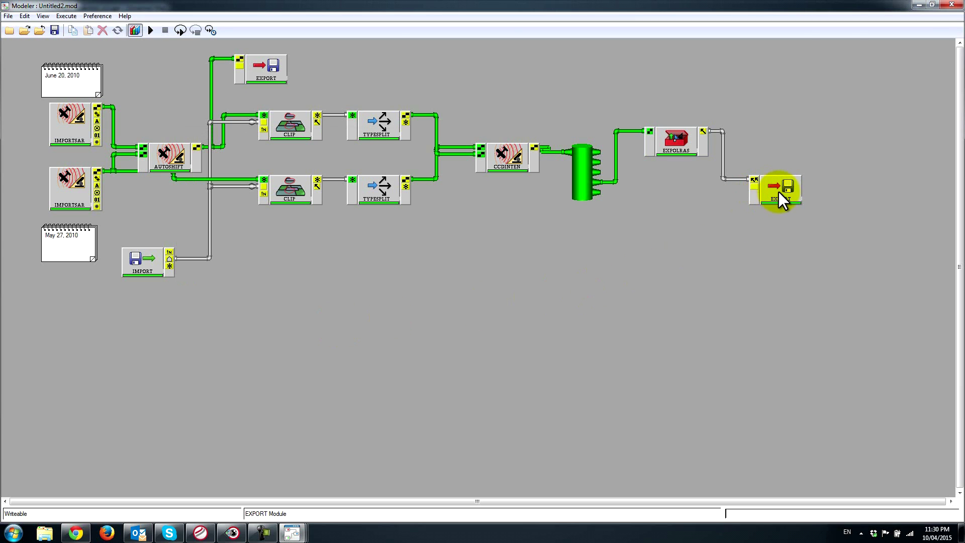
- Pipe the CCDINTEN change output into the final EXPORT's input and run the model
left_click(518, 153)
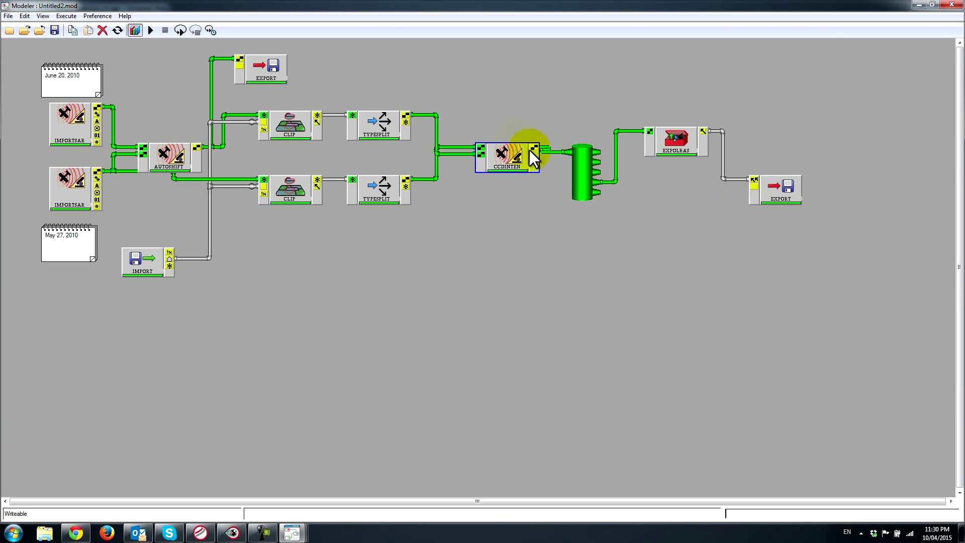
left_click(614, 154)
left_click(753, 186)
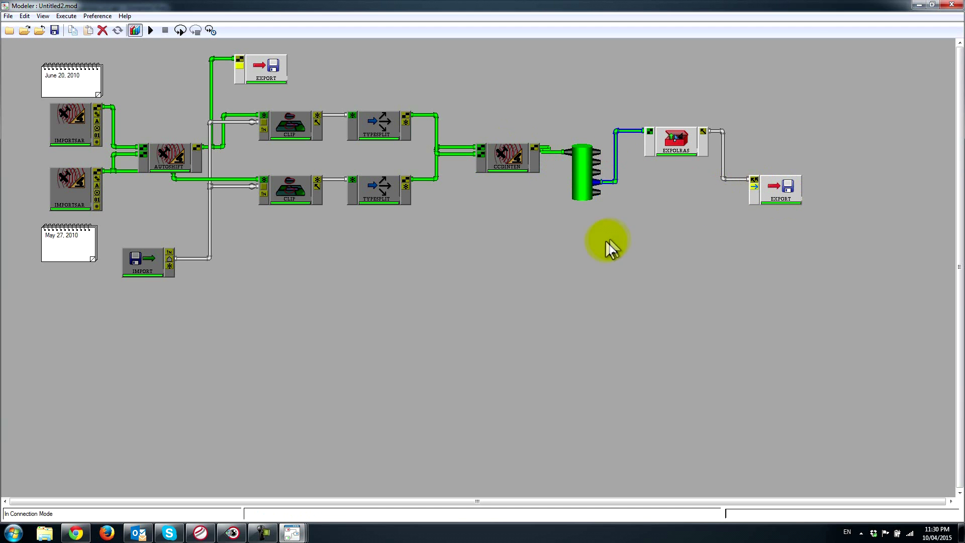
left_click(551, 152)
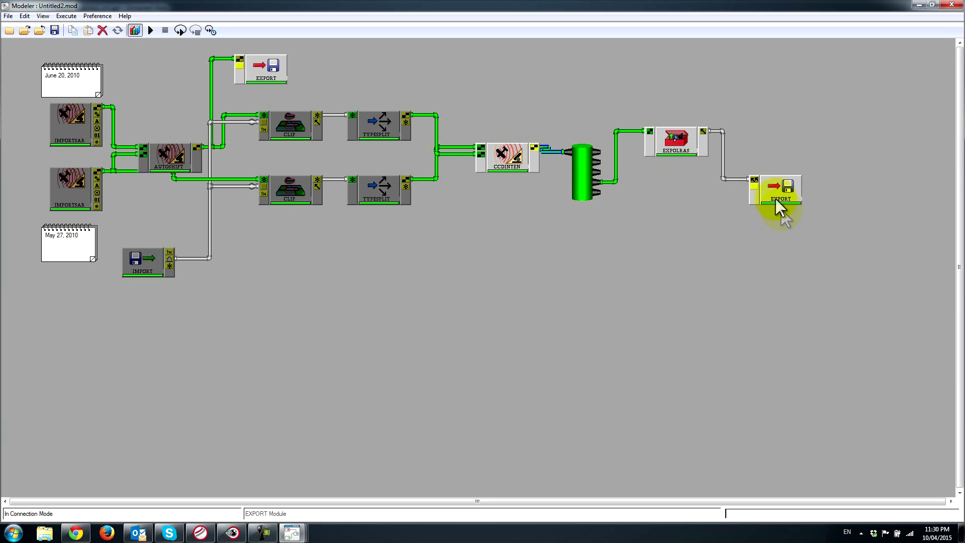
left_click(755, 185)
left_click(719, 282)
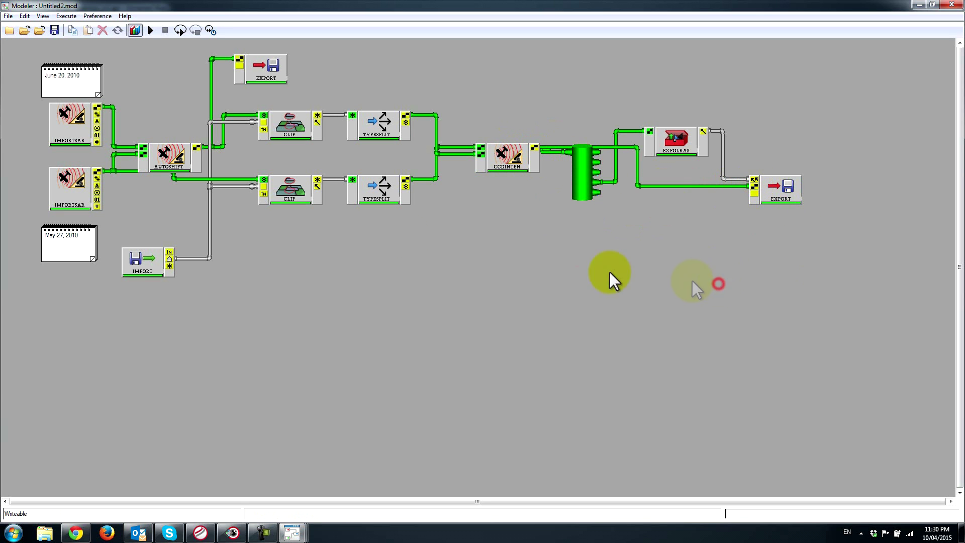
left_click(153, 29)
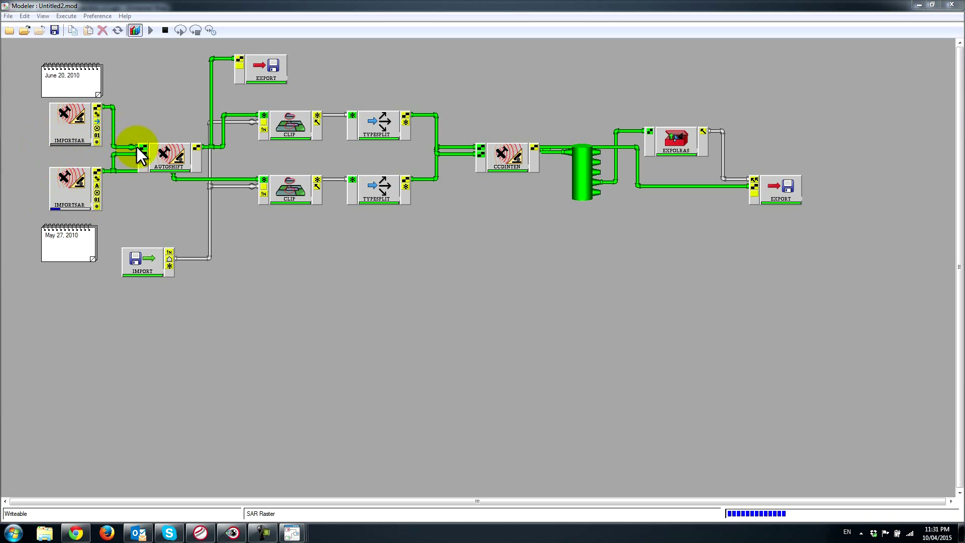
- After the run, inspect the upper IMPORTSAR pipe's contents and move the SPLIT cylinder lower
left_click(113, 128)
right_click(113, 129)
mouse_move(157, 182)
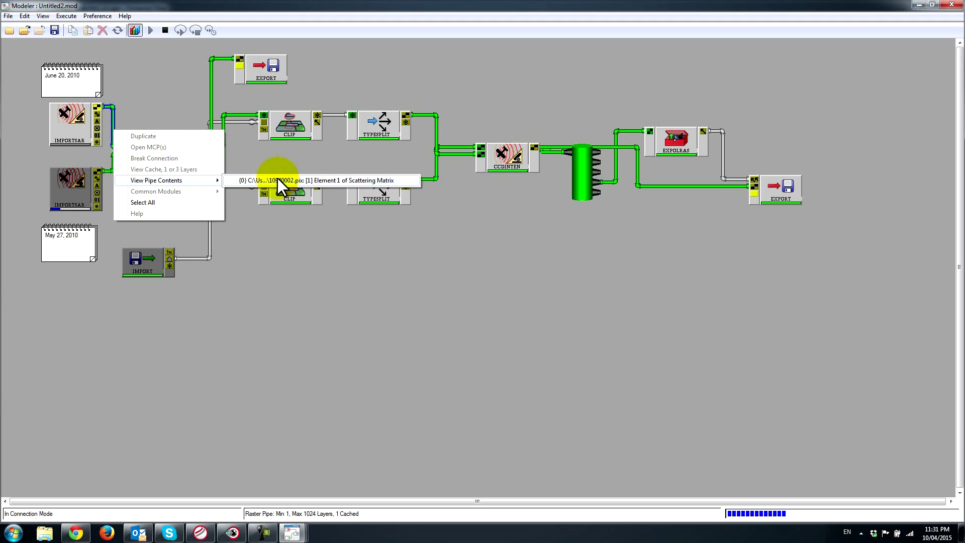
left_click(154, 88)
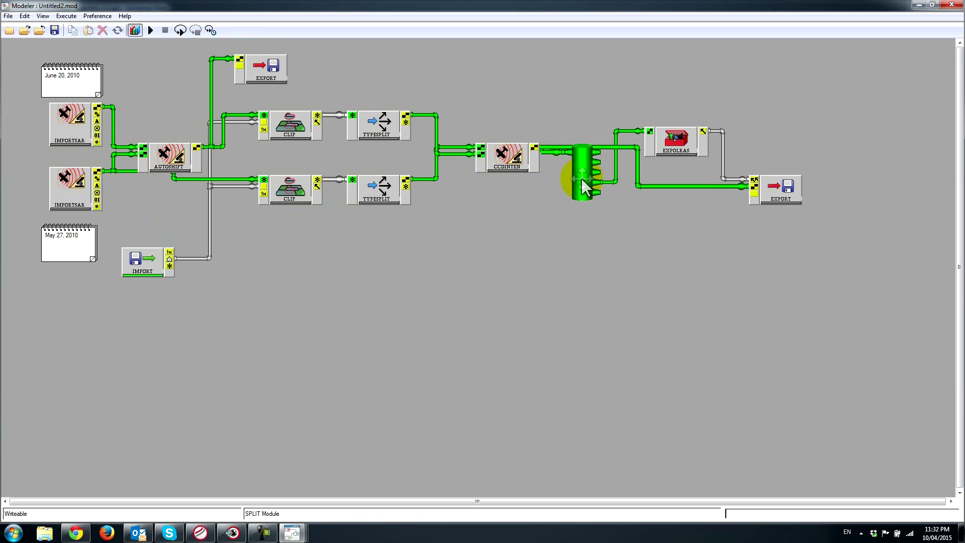
left_click_drag(581, 178, 591, 199)
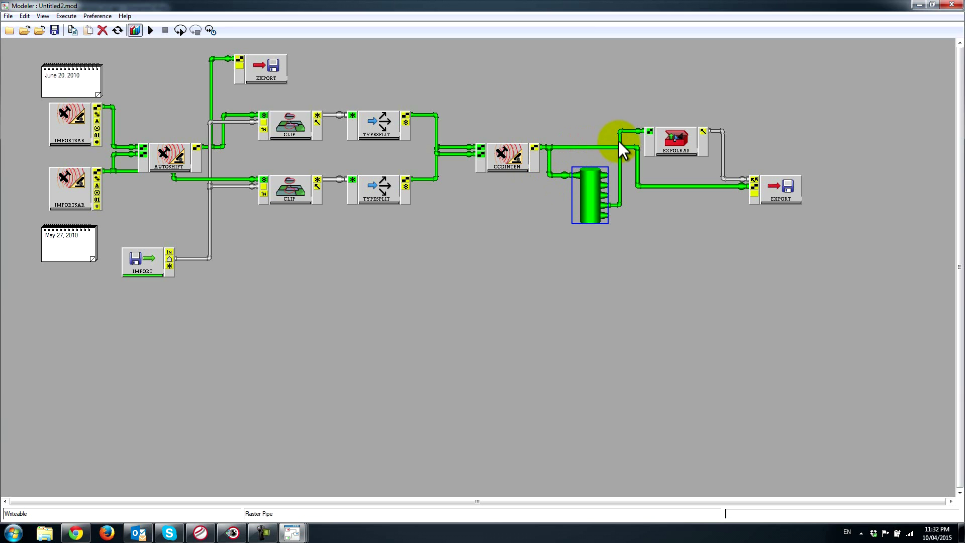
left_click(598, 146)
right_click(599, 146)
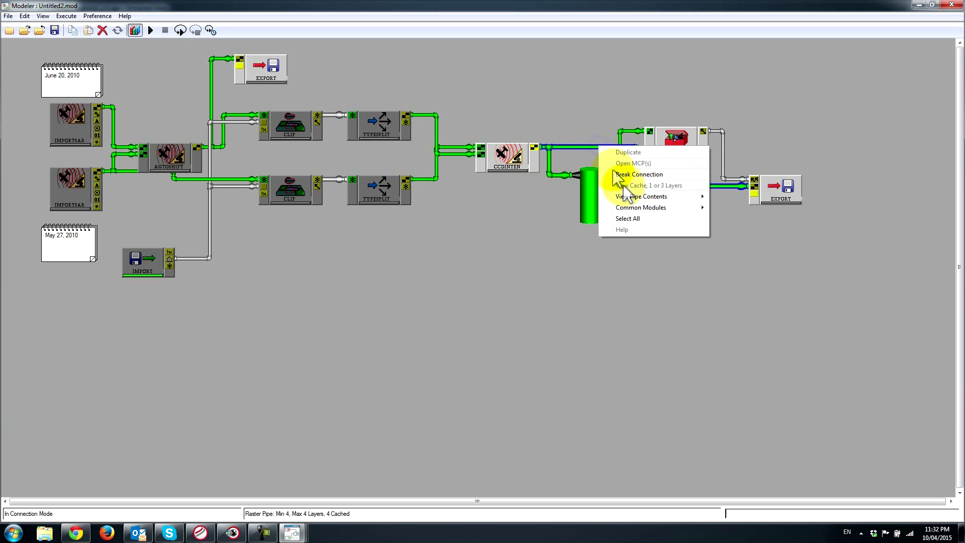
mouse_move(641, 197)
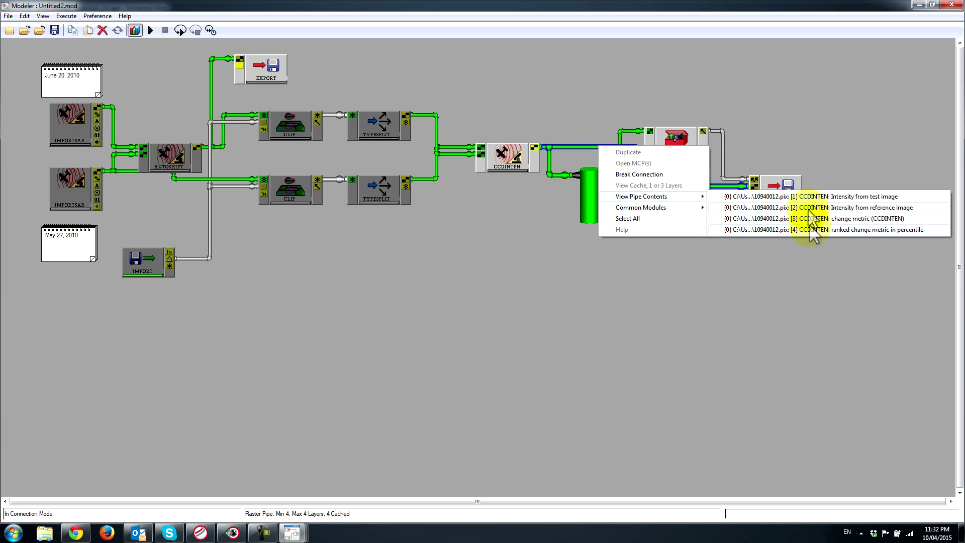
left_click(771, 292)
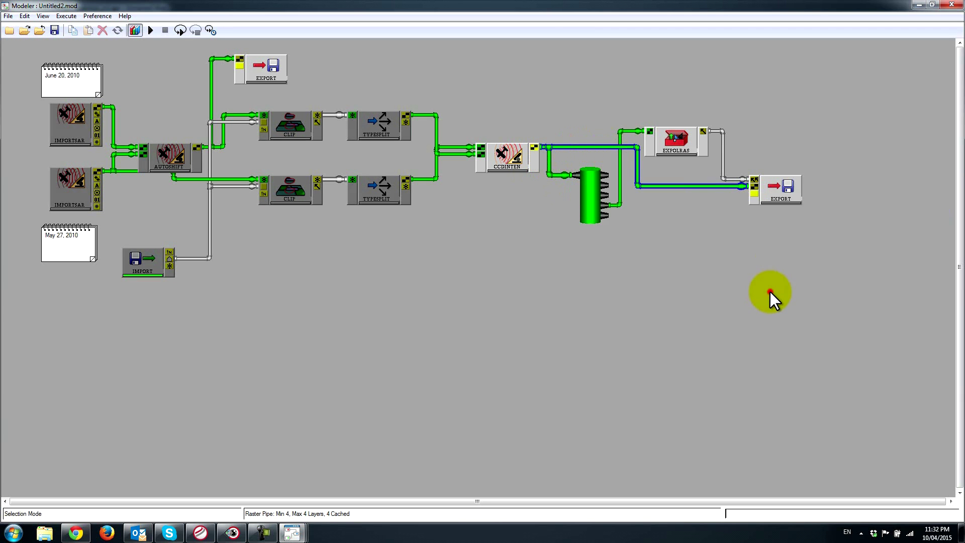
left_click(618, 139)
right_click(620, 141)
mouse_move(660, 195)
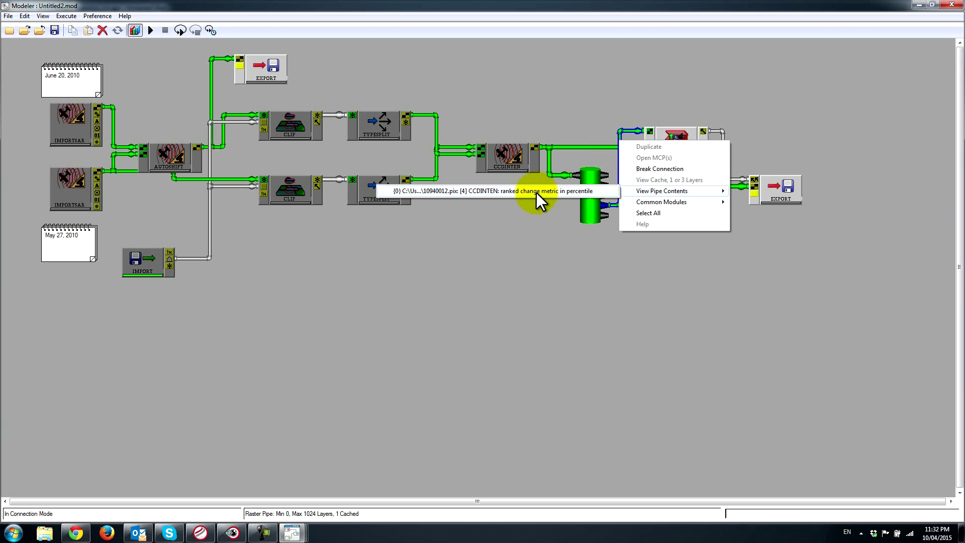
left_click(536, 273)
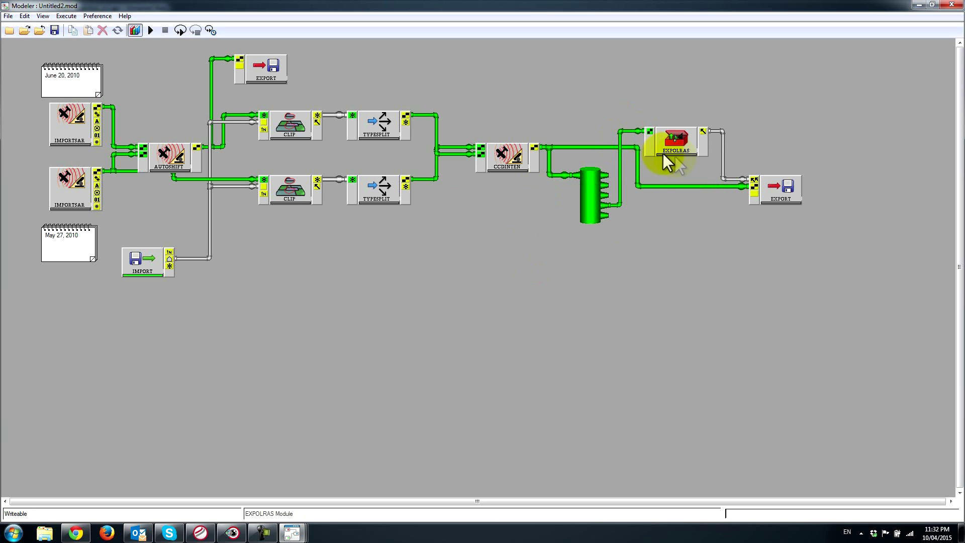
right_click(722, 158)
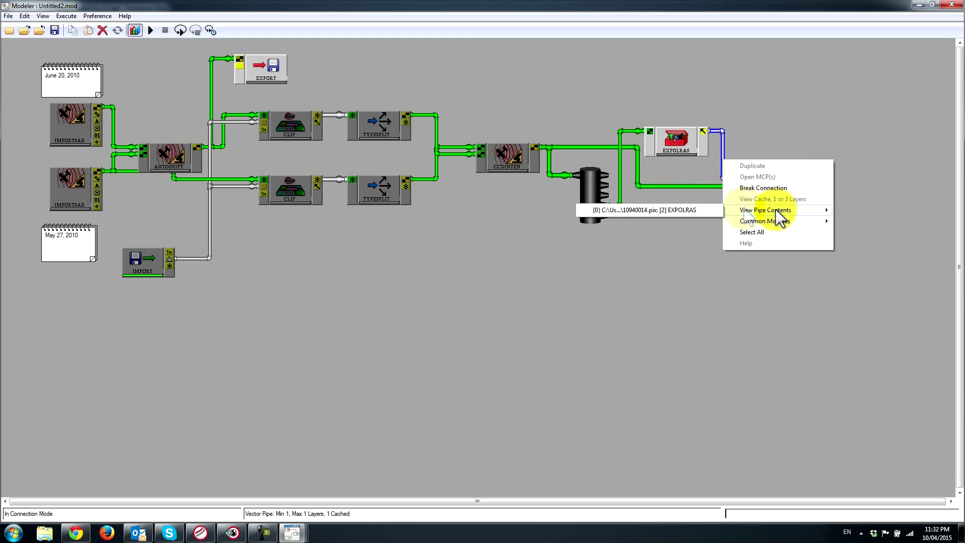
left_click(668, 264)
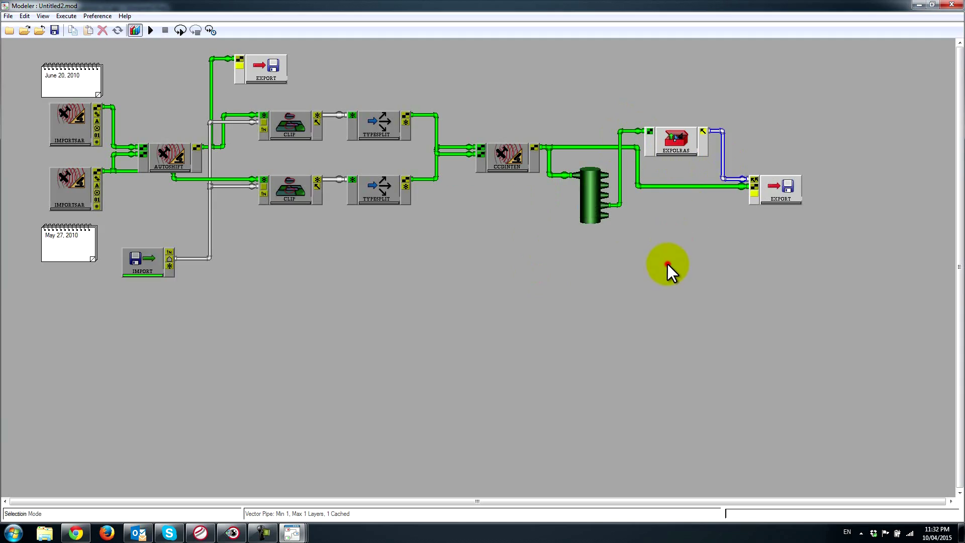
- In Focus, open SAR_Change_Detection_rc2.pix from the Output folder
left_click(231, 532)
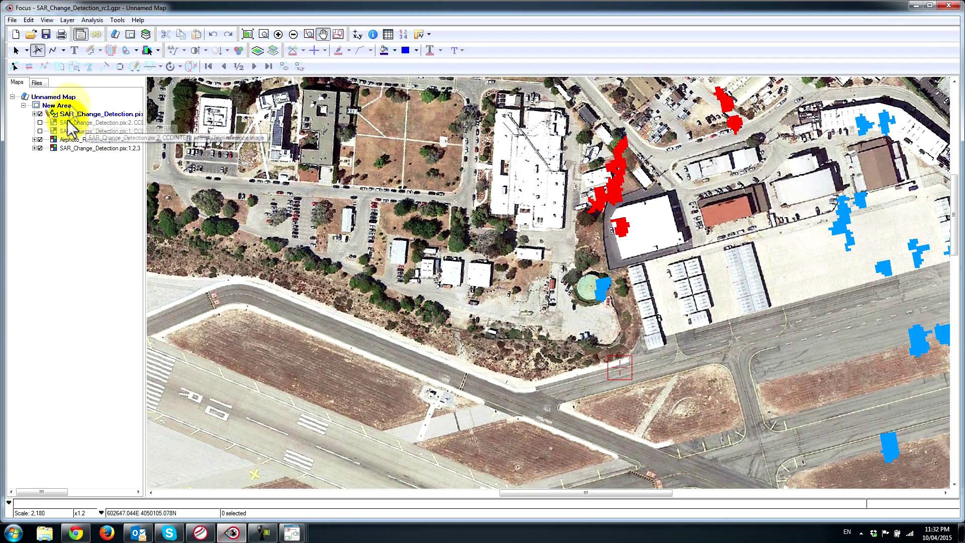
left_click(31, 34)
double_click(83, 86)
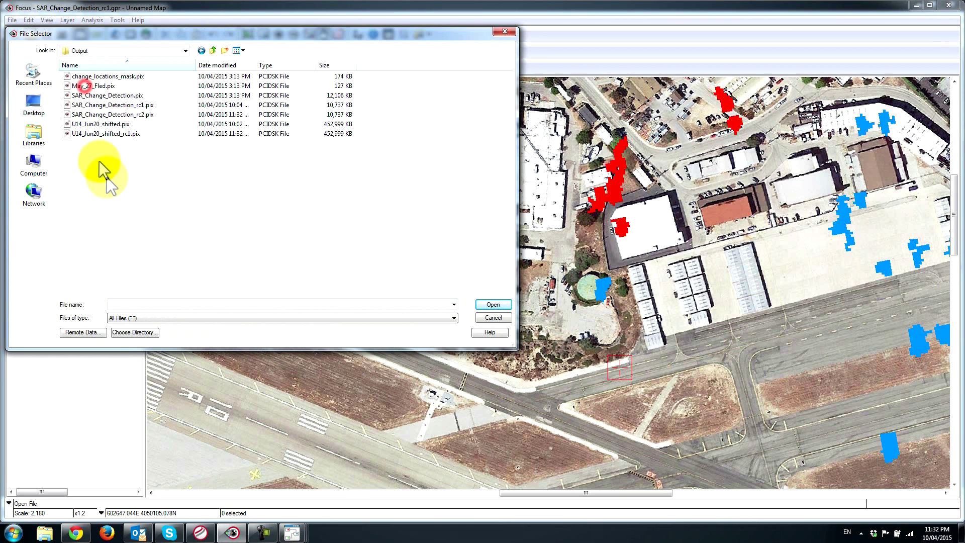
left_click(105, 114)
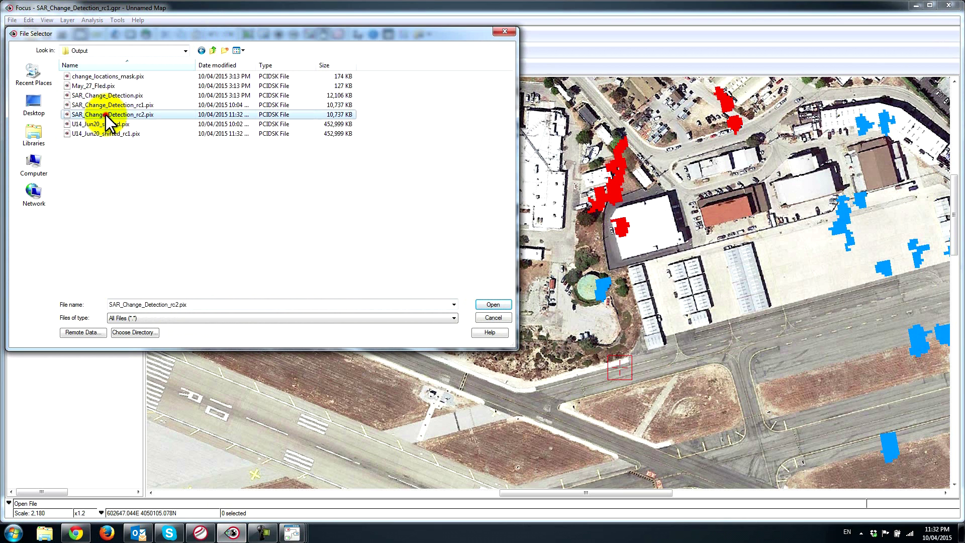
left_click(490, 304)
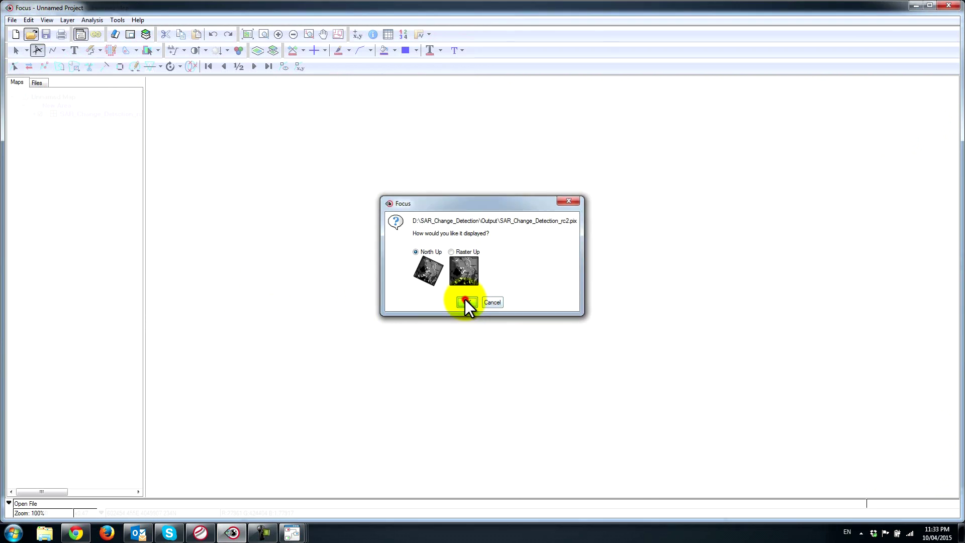